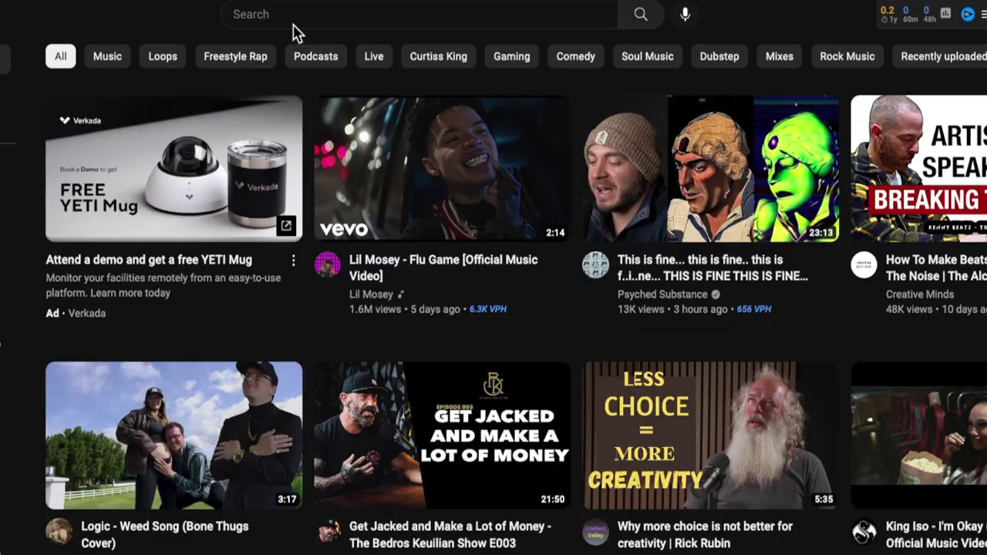
# Search YouTube for 'jazz samples'.
pyautogui.click(294, 16)
pyautogui.write('JAZZ SAMPLES')
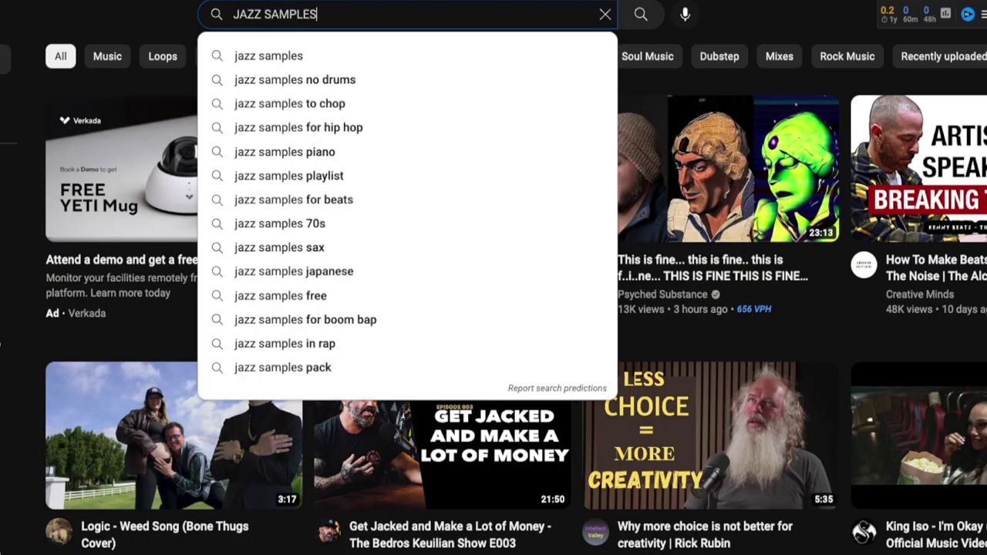
pyautogui.press('Return')
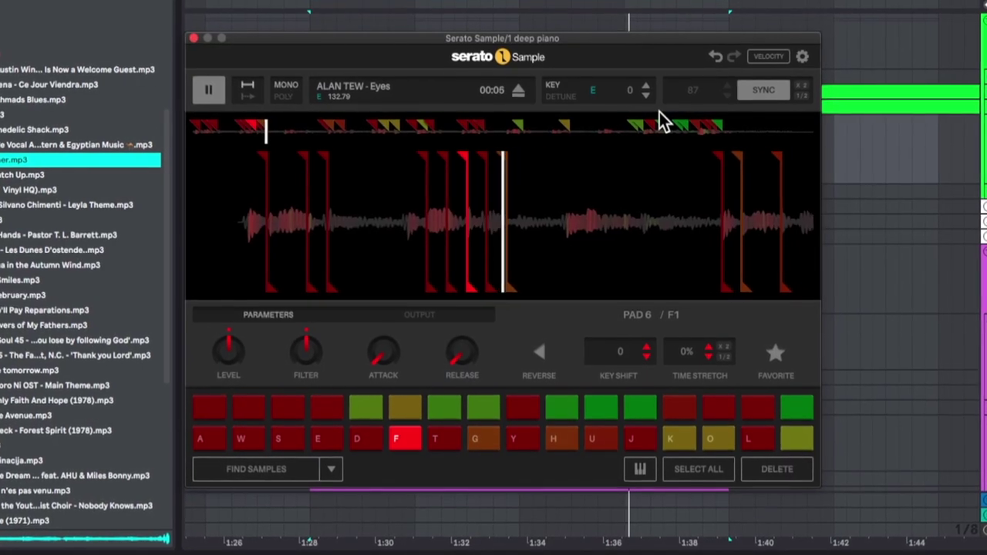
# Audition the deep piano chops on pads S, D and F, then raise the key to G (+3).
pyautogui.press('s')
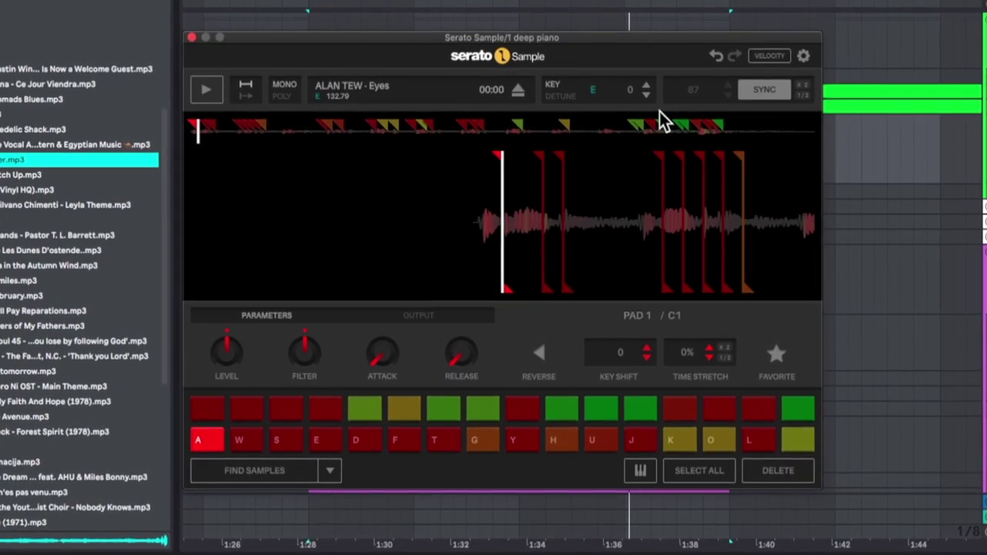
pyautogui.press('d')
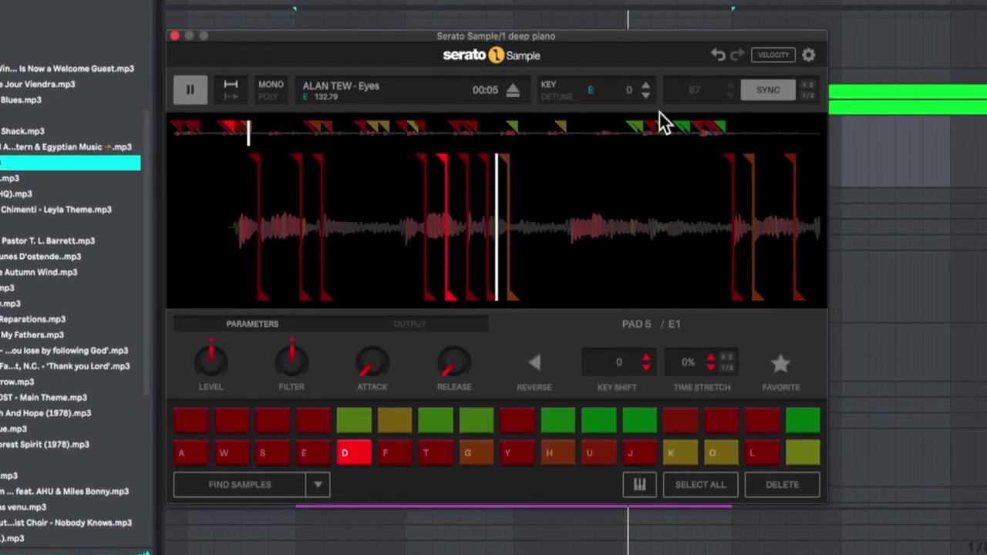
pyautogui.press('f')
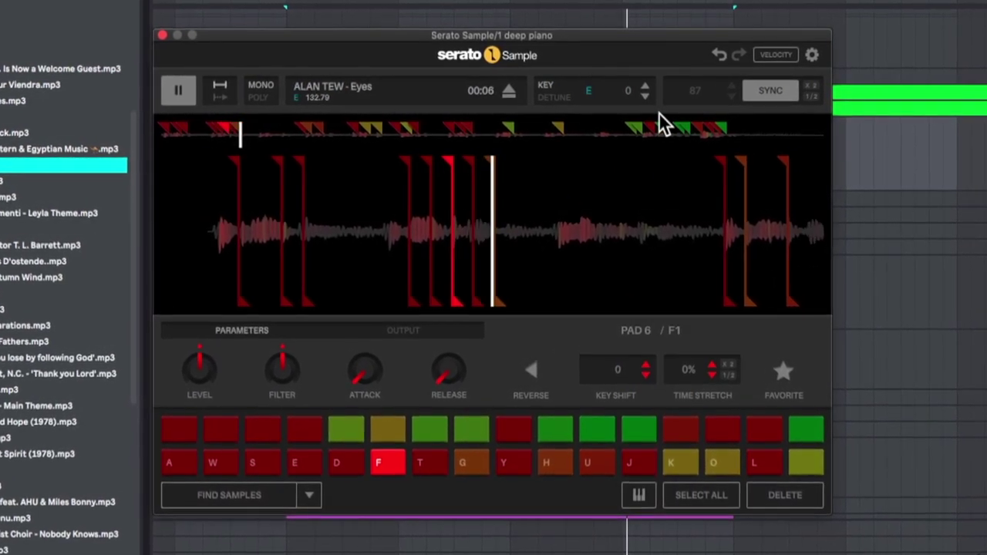
pyautogui.press('d')
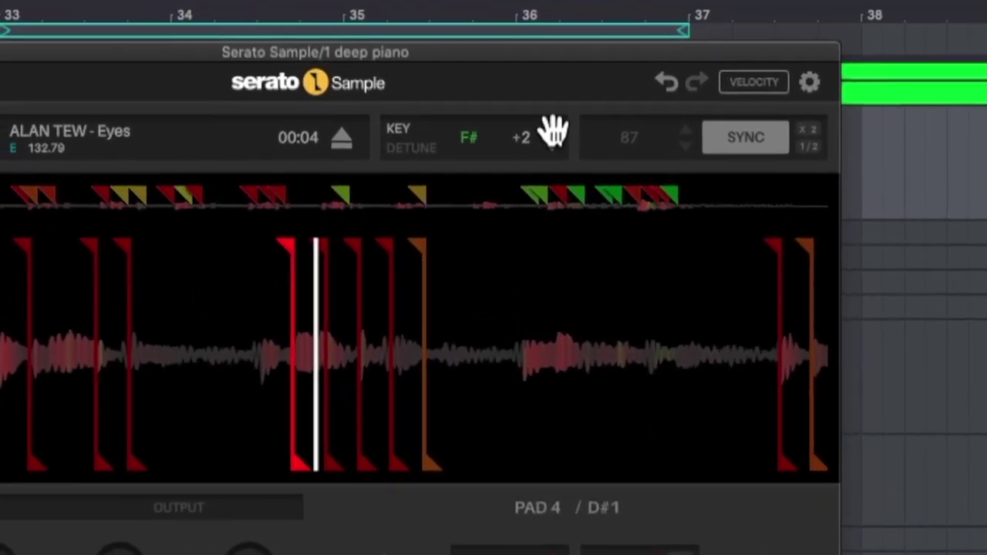
pyautogui.click(552, 131)
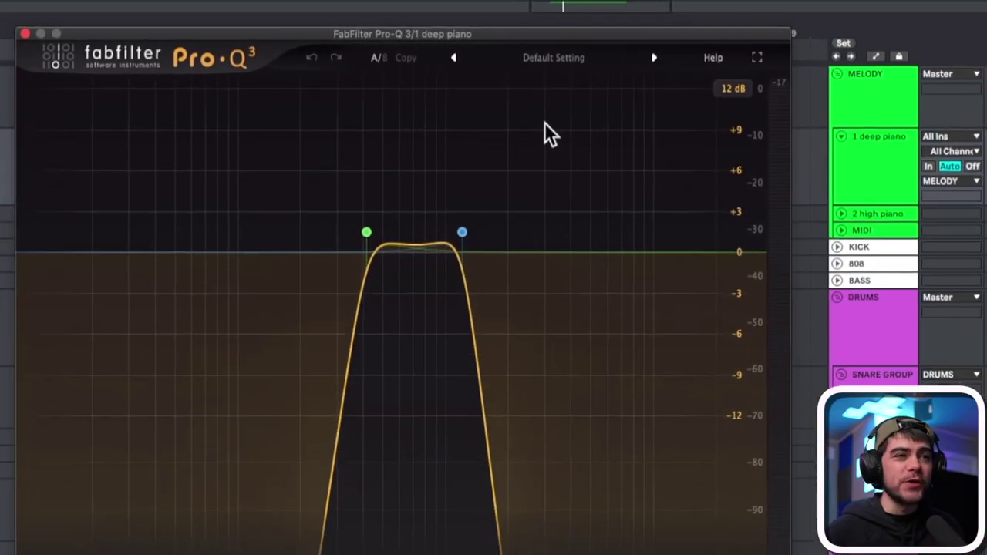
# Play the deep piano through Pro-Q 3's band-pass and select the 416.94 Hz low-cut band.
pyautogui.moveTo(356, 206)
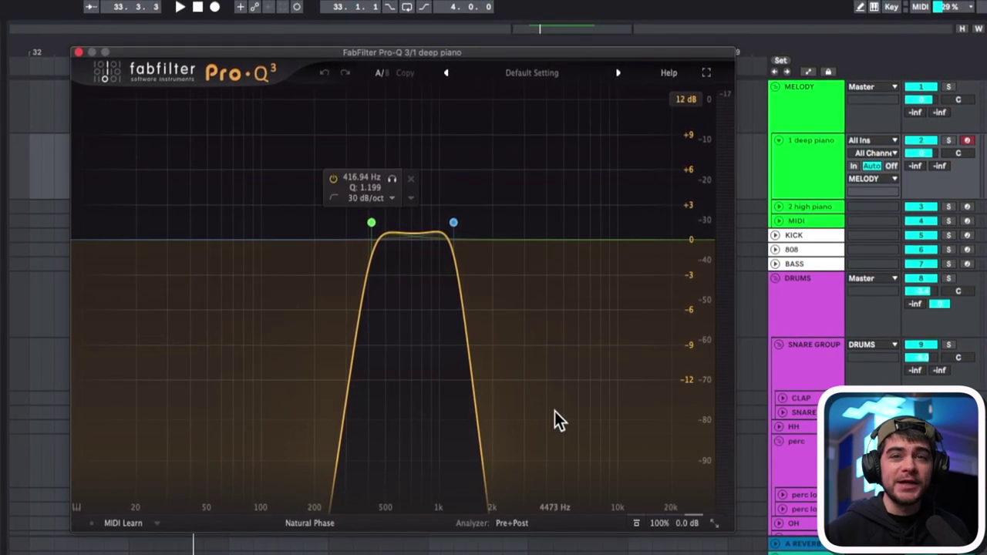
pyautogui.press('space')
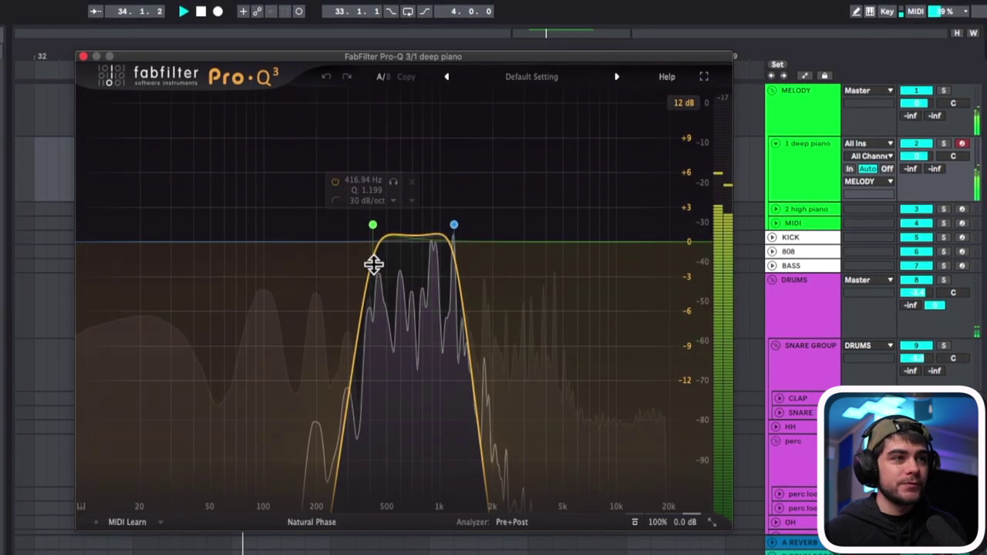
pyautogui.click(372, 224)
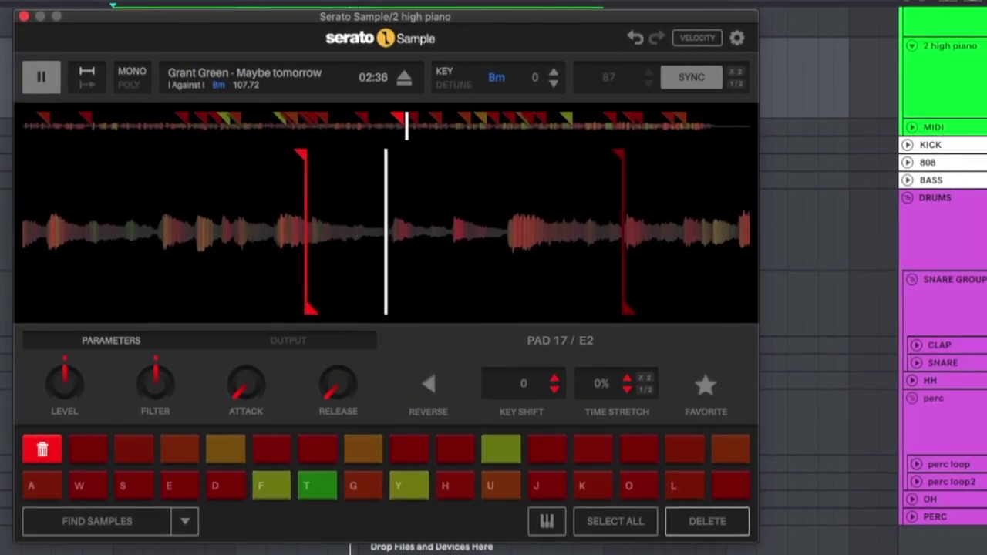
# Stop playback, raise the high piano to C#m (+2) and lower its high cut to about 2.5 kHz.
pyautogui.press('space')
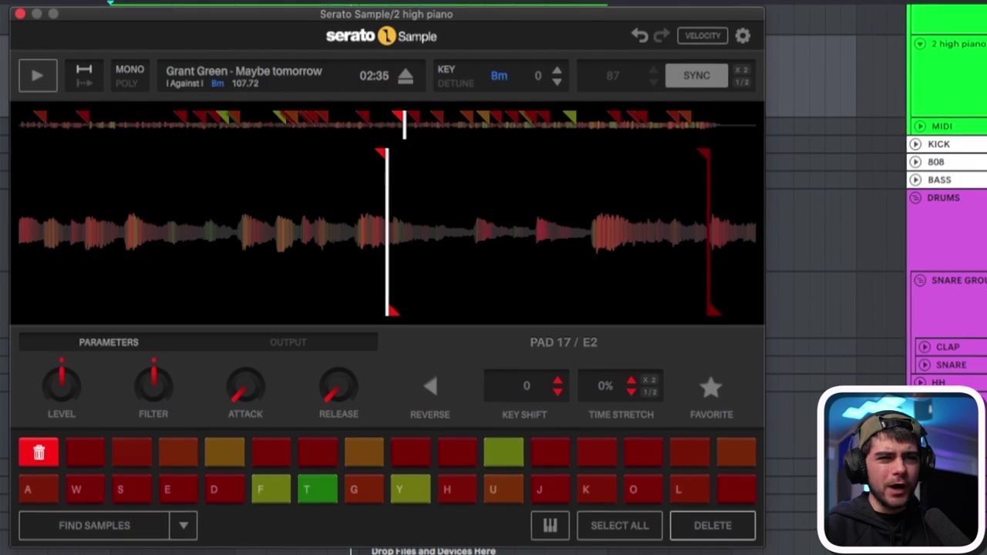
pyautogui.click(557, 70)
pyautogui.click(557, 69)
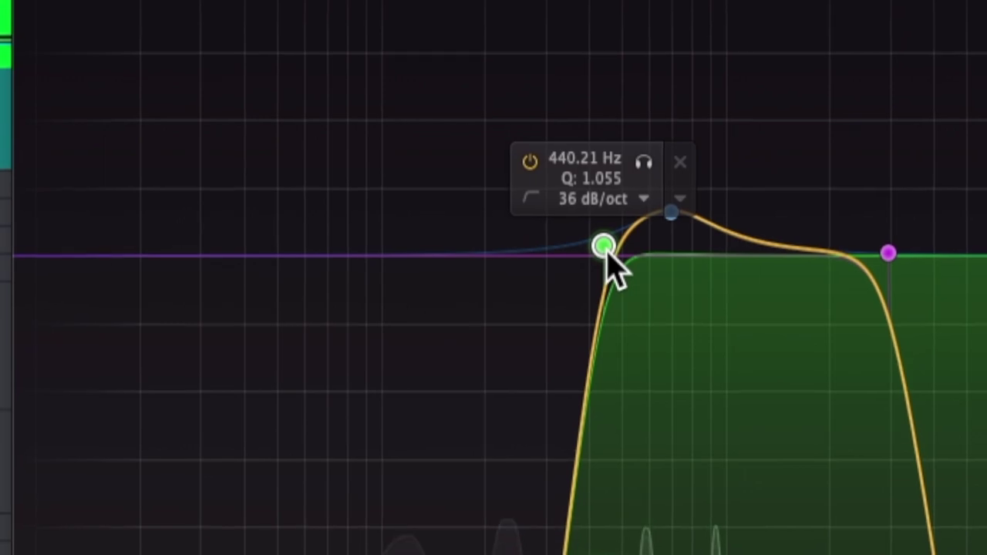
pyautogui.moveTo(819, 251); pyautogui.dragTo(655, 205)
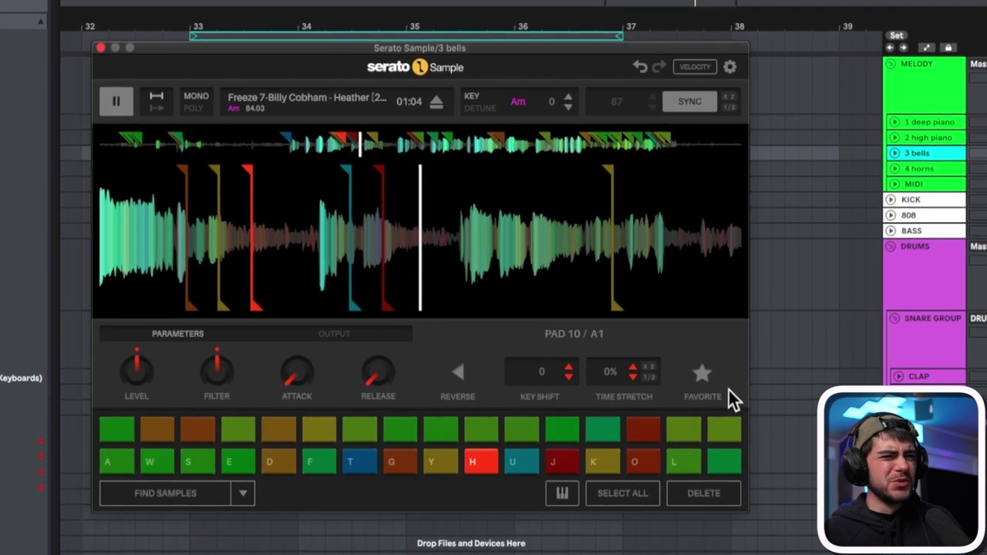
# Audition the bells chops on pads F, D and S.
pyautogui.press('space')
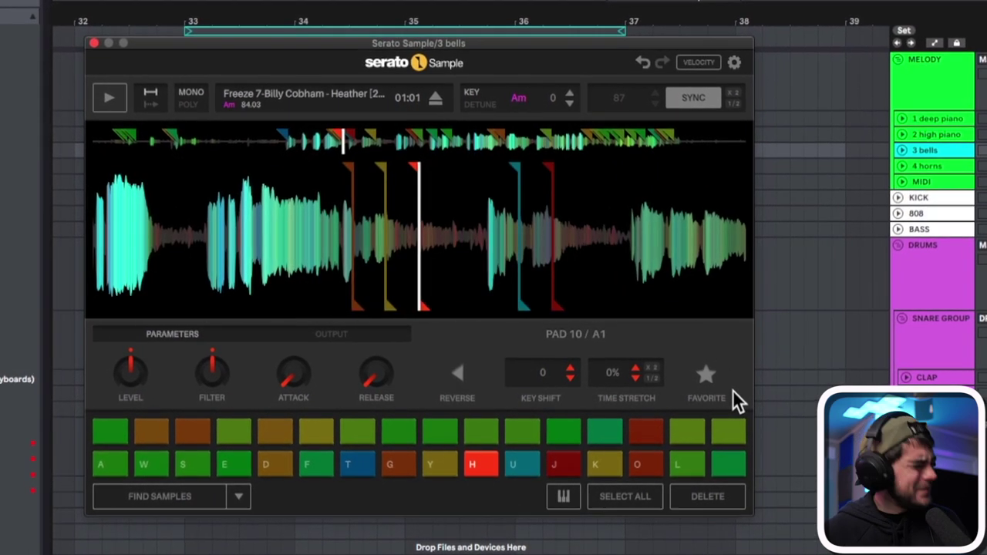
pyautogui.press('f')
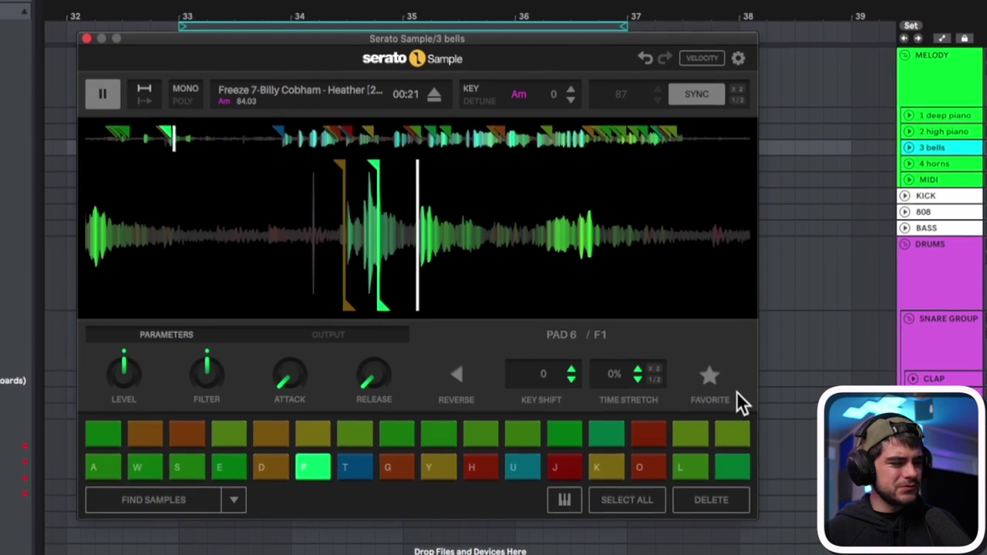
pyautogui.press('d')
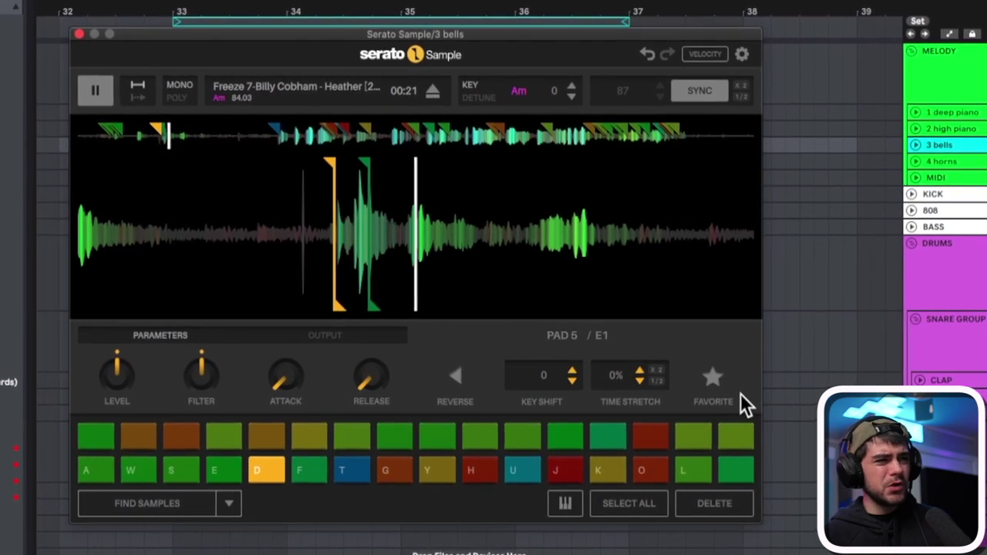
pyautogui.press('f')
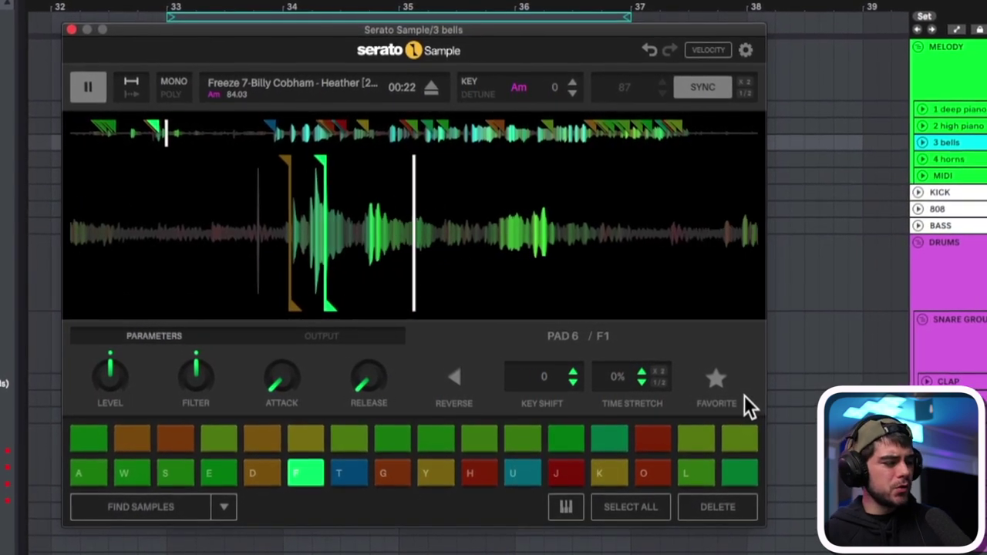
pyautogui.press('s')
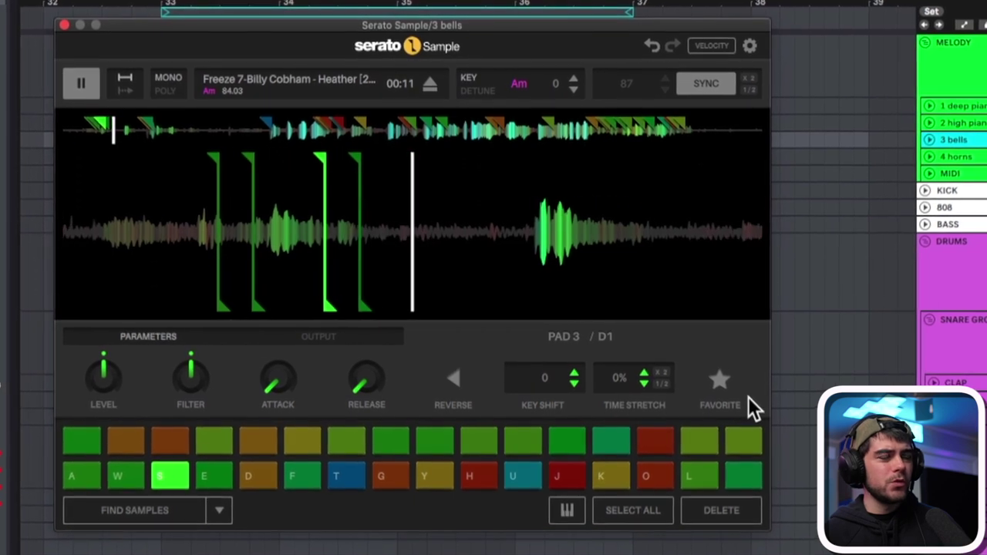
pyautogui.press('d')
pyautogui.press('f')
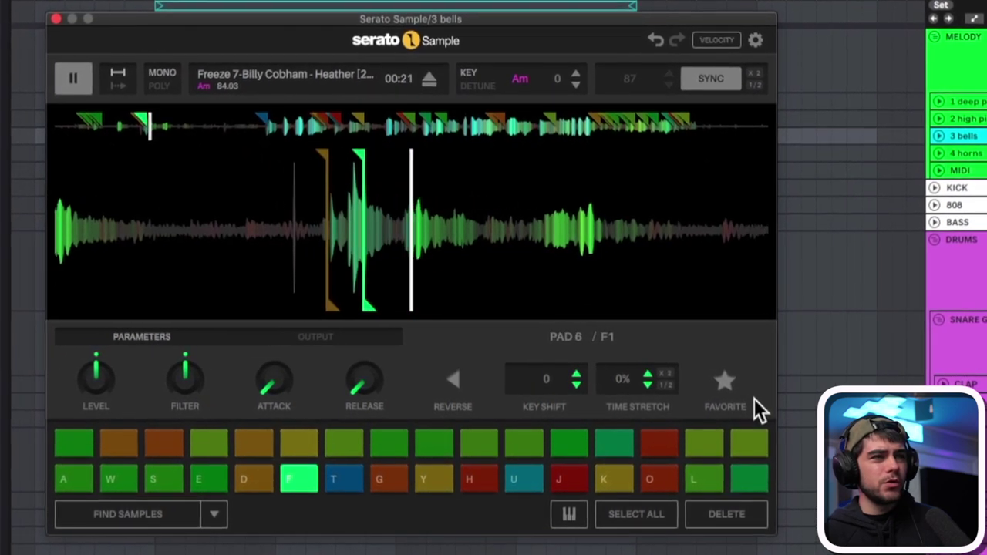
# Stop playback and narrow the bells' EQ band-pass to about 534 Hz–2126 Hz.
pyautogui.press('space')
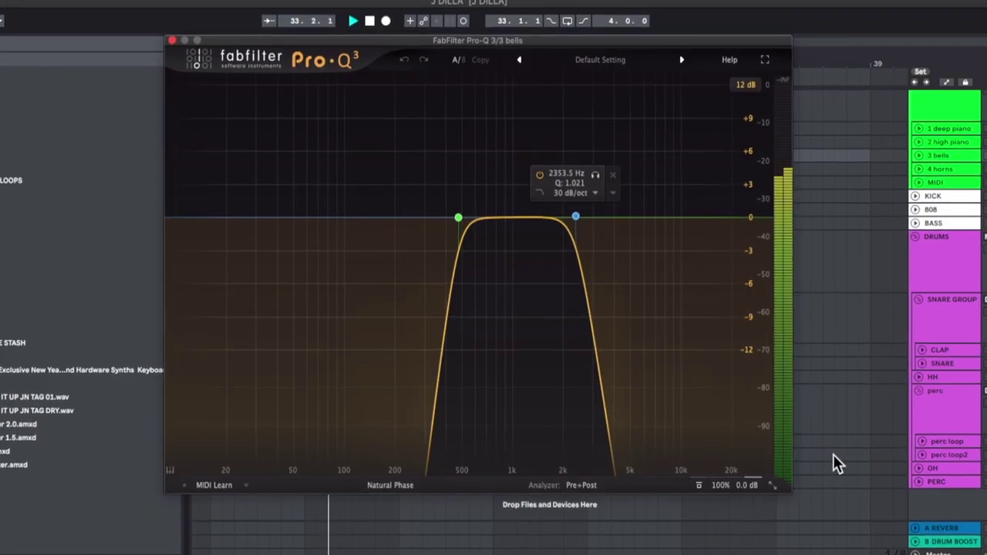
pyautogui.moveTo(458, 219); pyautogui.dragTo(468, 219)
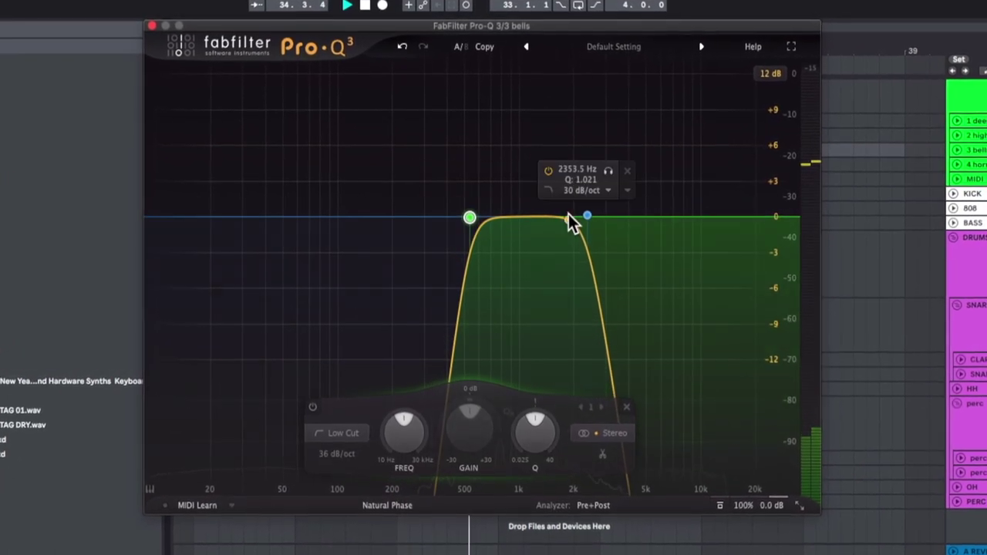
pyautogui.moveTo(590, 214); pyautogui.dragTo(580, 216)
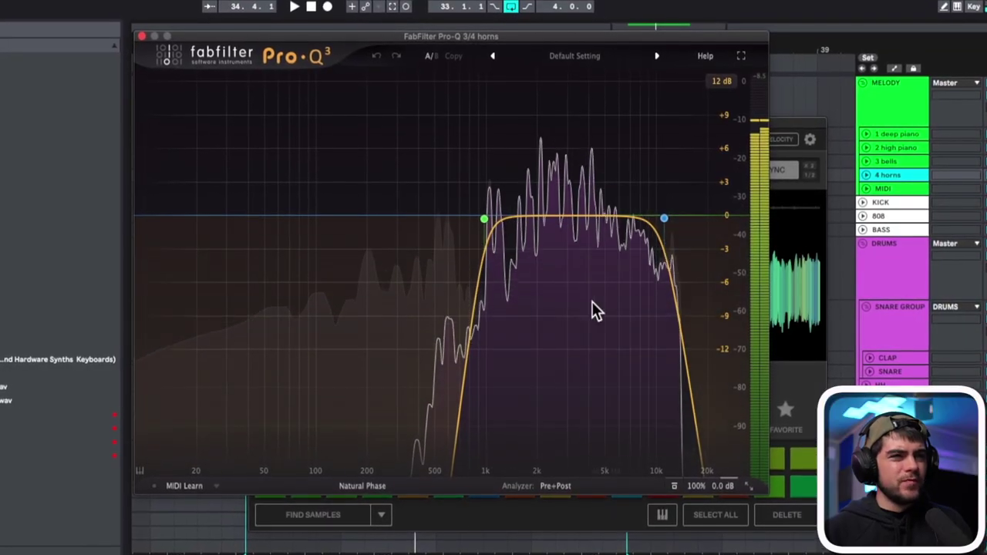
# Check the horns' Pro-Q 3 high-cut node, which reaches about 11 kHz.
pyautogui.moveTo(632, 200)
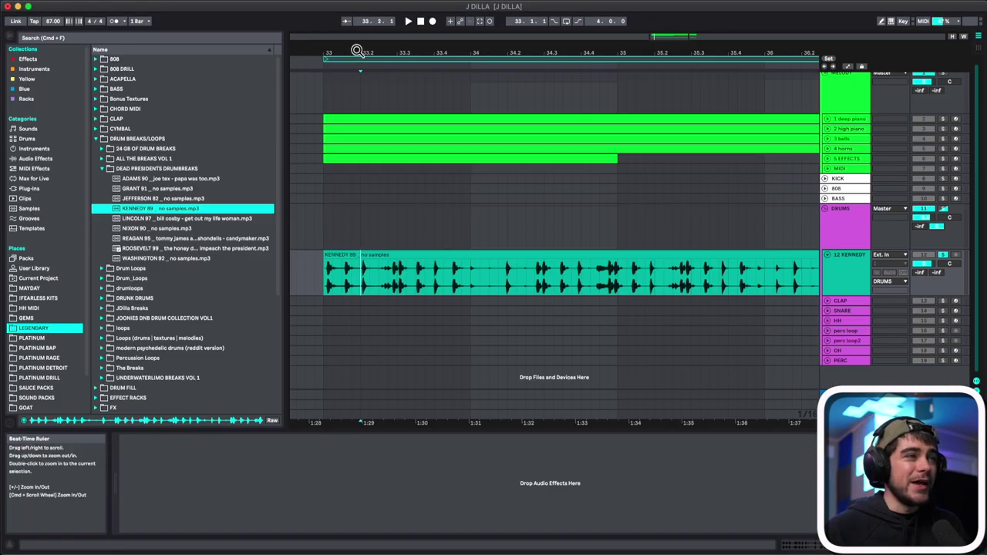
# Split the KENNEDY 89 break after its first hit and delete the remaining tail.
pyautogui.moveTo(357, 51); pyautogui.dragTo(357, 85)
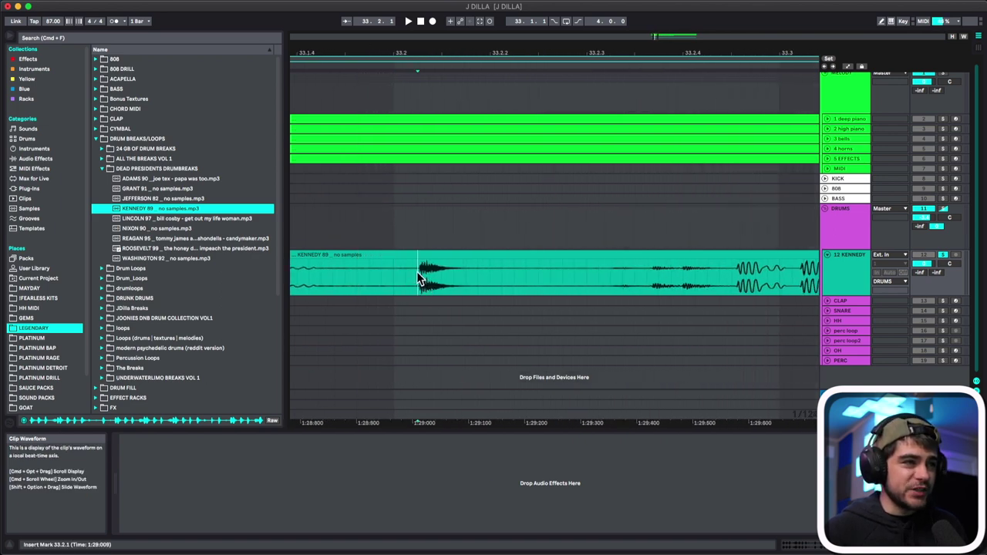
pyautogui.click(501, 280)
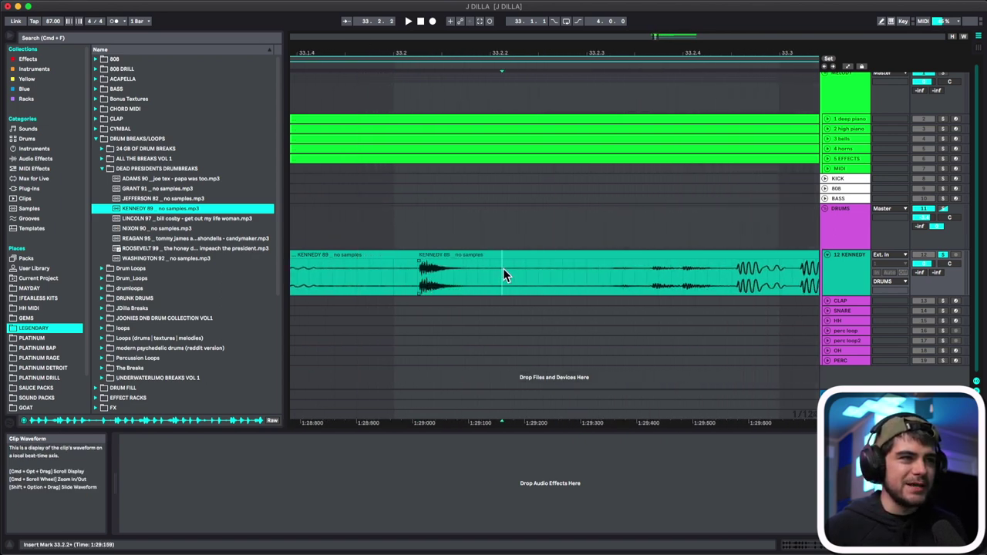
pyautogui.press('super+e')
pyautogui.press('Delete')
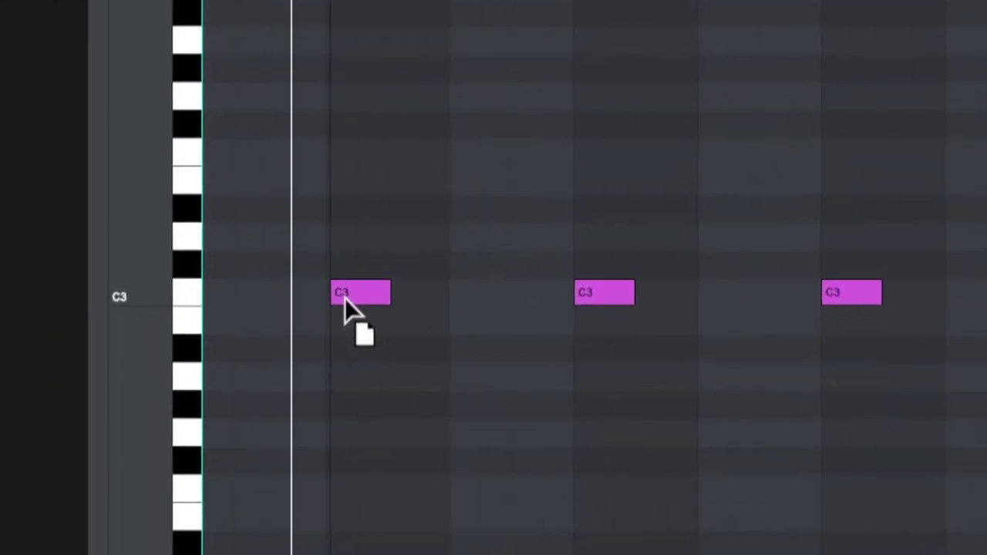
# Audition the C3 snare notes, then duplicate the SNARE track with its clip.
pyautogui.click(339, 296)
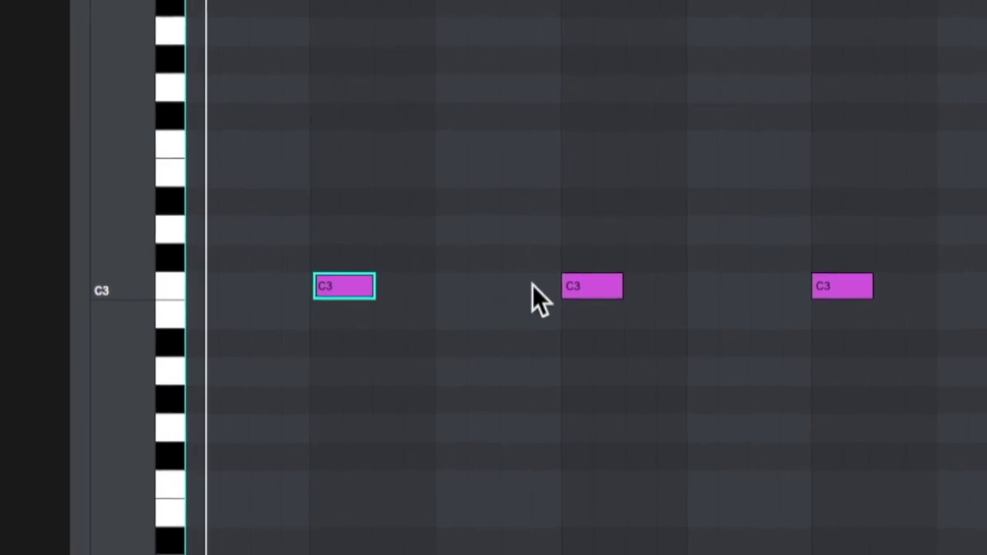
pyautogui.click(576, 287)
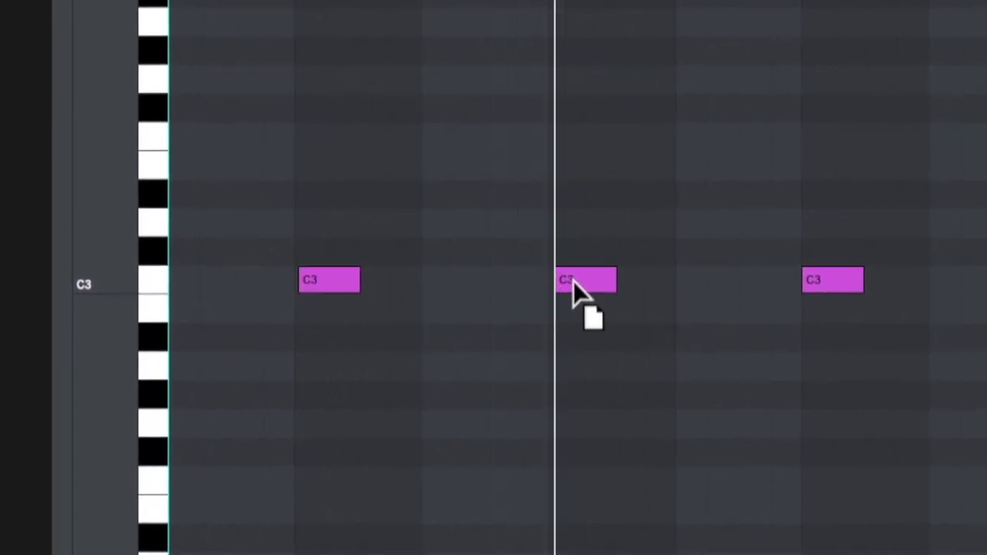
pyautogui.click(573, 281)
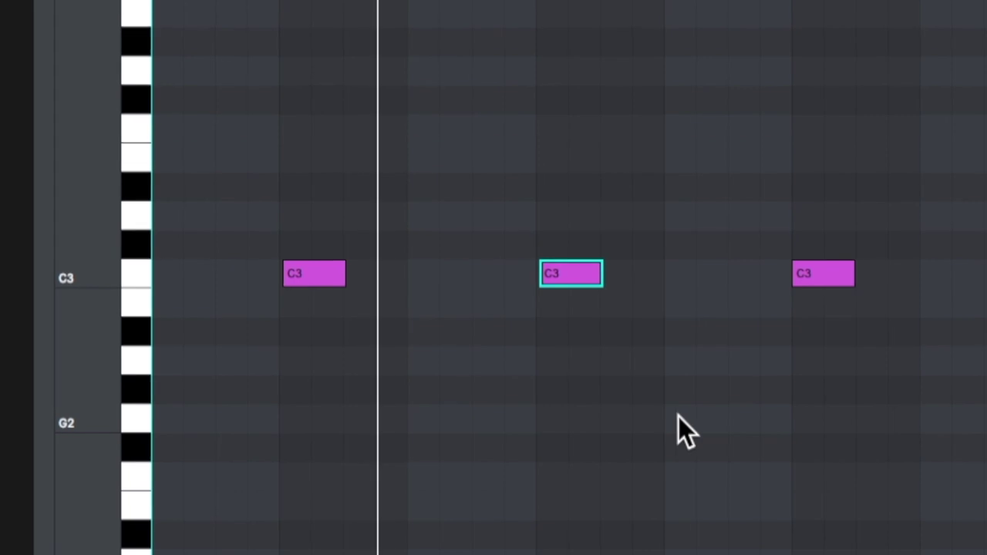
pyautogui.keyDown('shift'); pyautogui.click(335, 274); pyautogui.keyUp('shift')
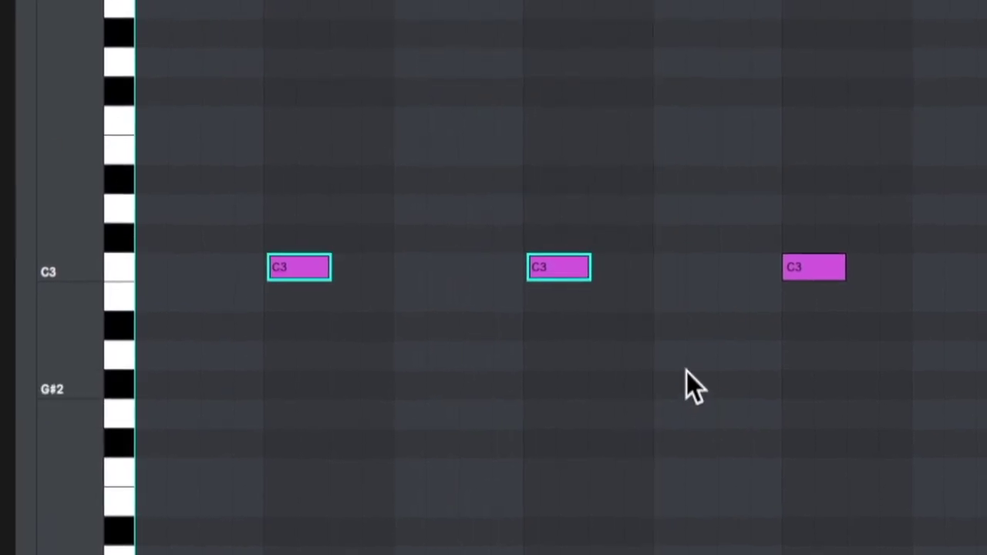
pyautogui.click(235, 291)
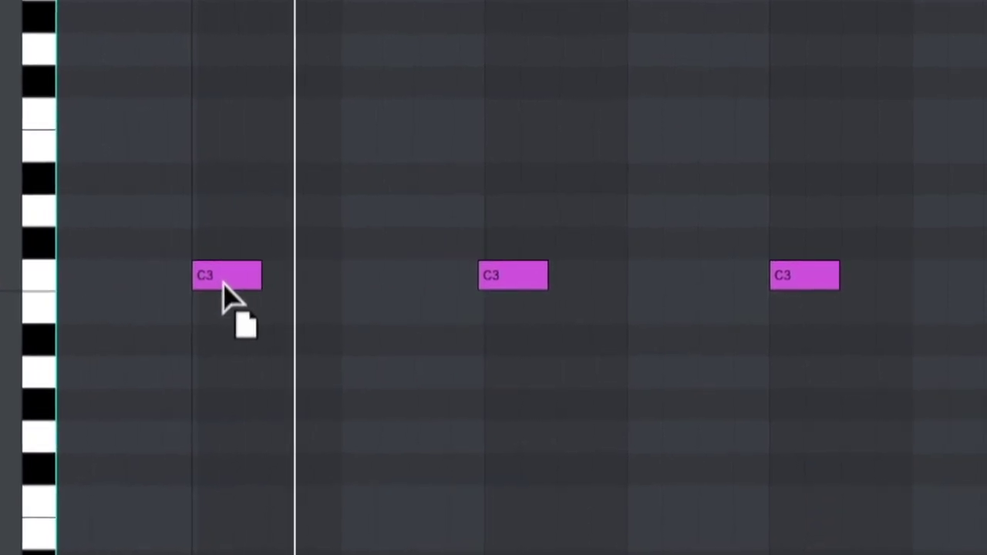
pyautogui.moveTo(216, 286); pyautogui.dragTo(520, 399)
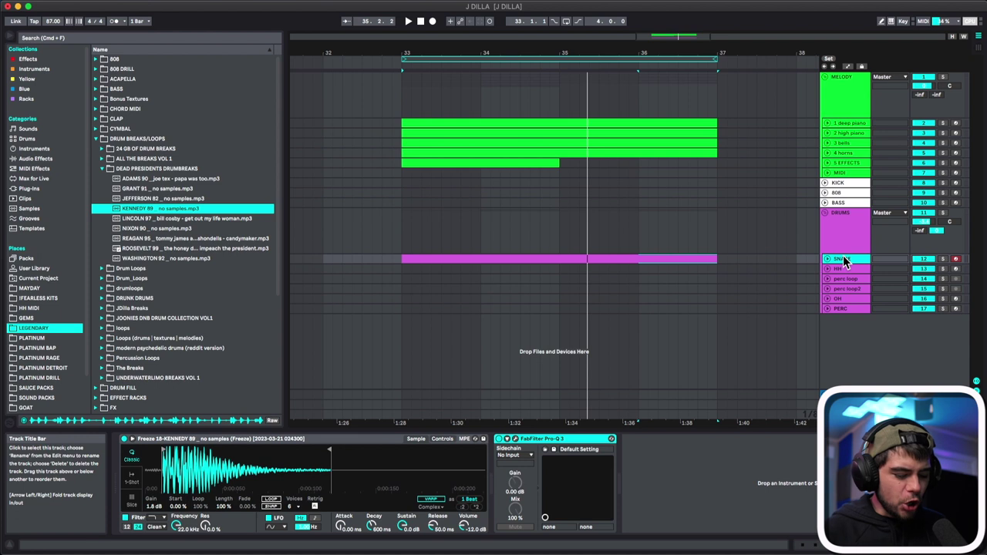
pyautogui.press('super+d')
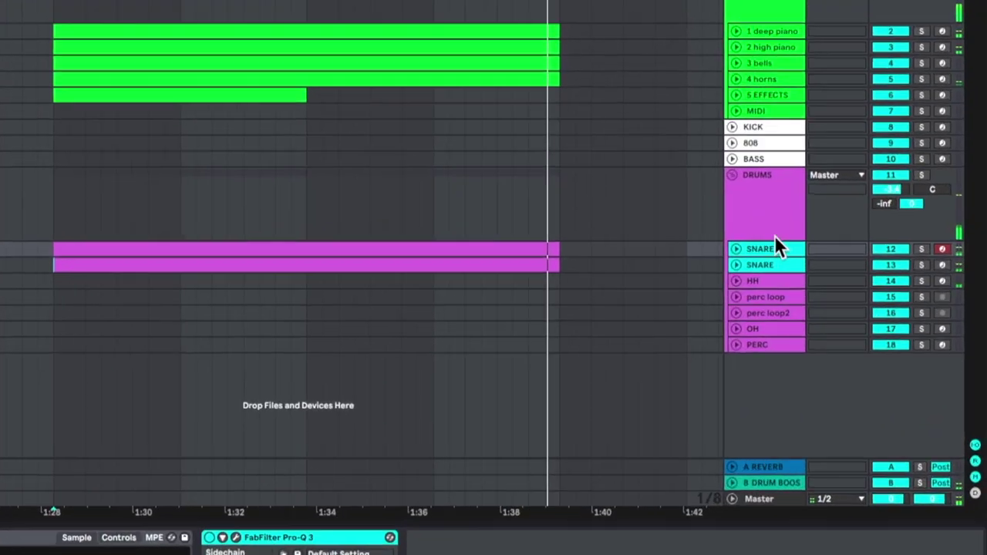
# Group the two SNARE tracks into a SNARE GROUP and position its CLA-76 compressor window.
pyautogui.press('super+g')
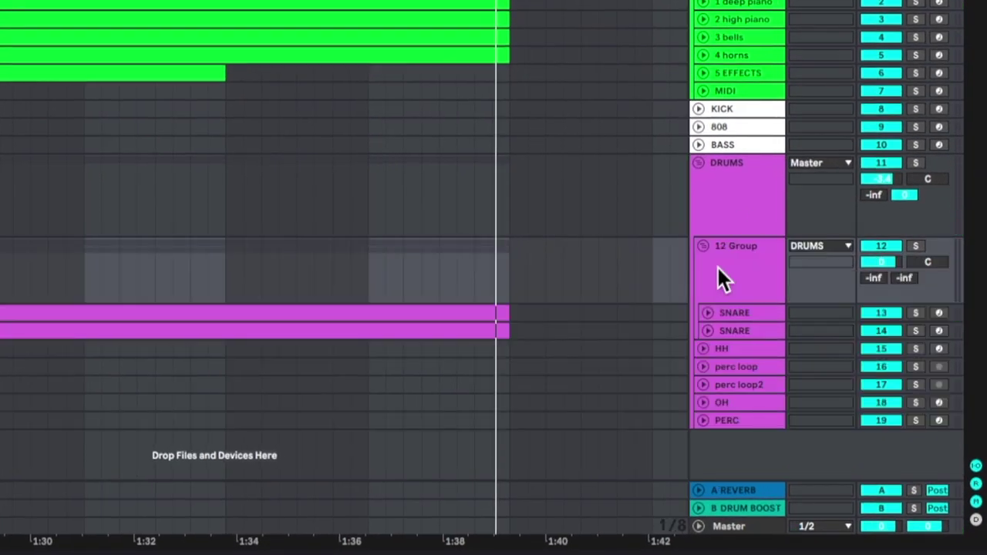
pyautogui.press('Tab')
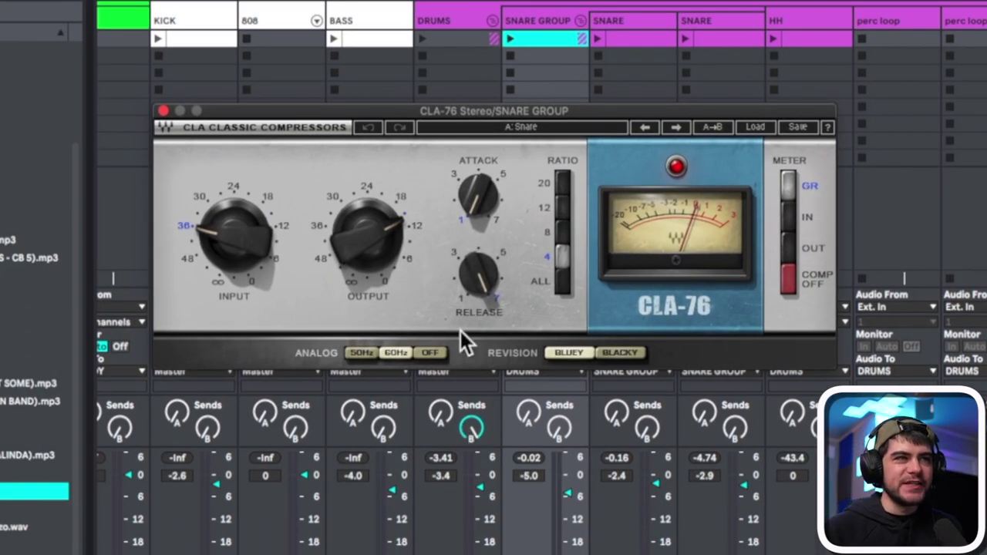
pyautogui.moveTo(666, 114); pyautogui.dragTo(673, 122)
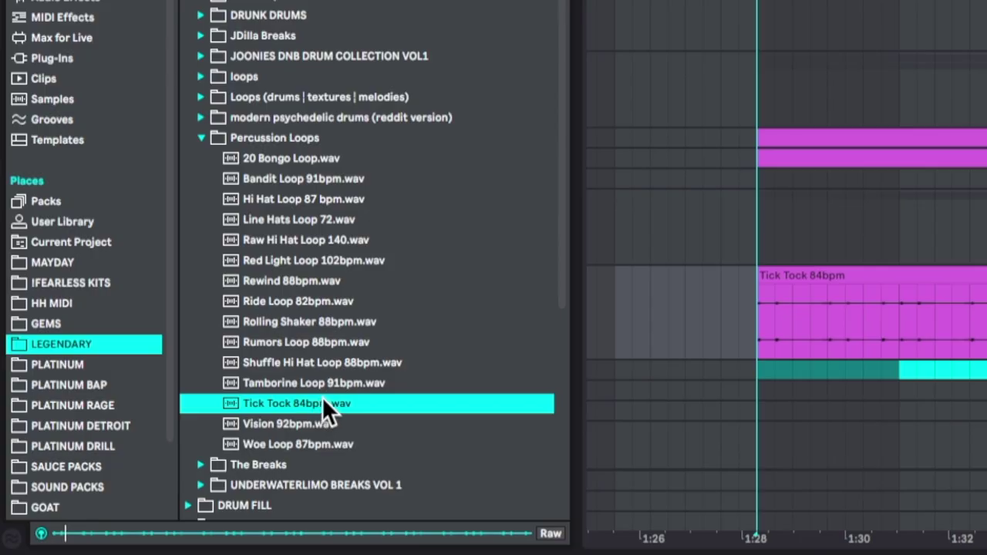
# Add the Tick Tock 84bpm and Red Light Loop 102bpm loops to the arrangement.
pyautogui.moveTo(293, 409); pyautogui.dragTo(650, 391)
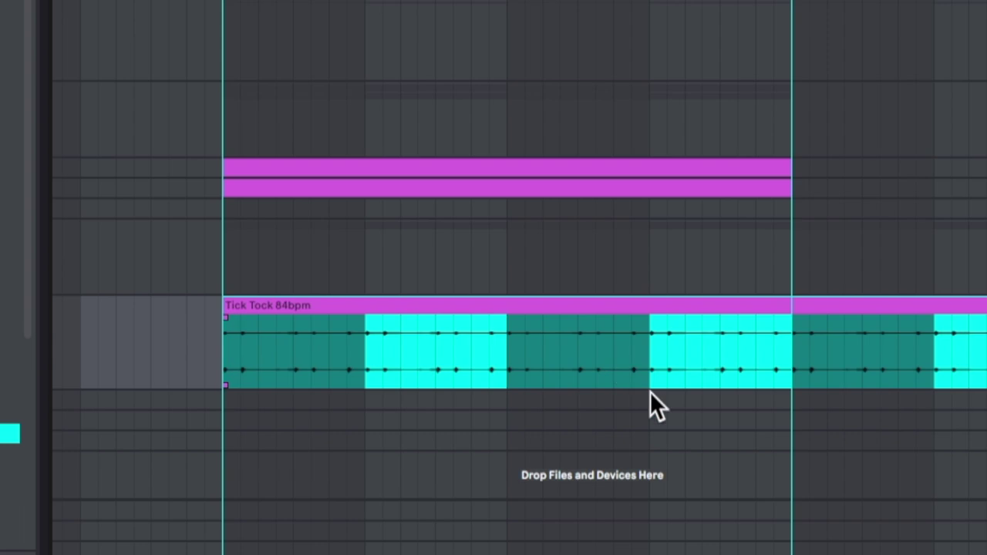
pyautogui.click(229, 265)
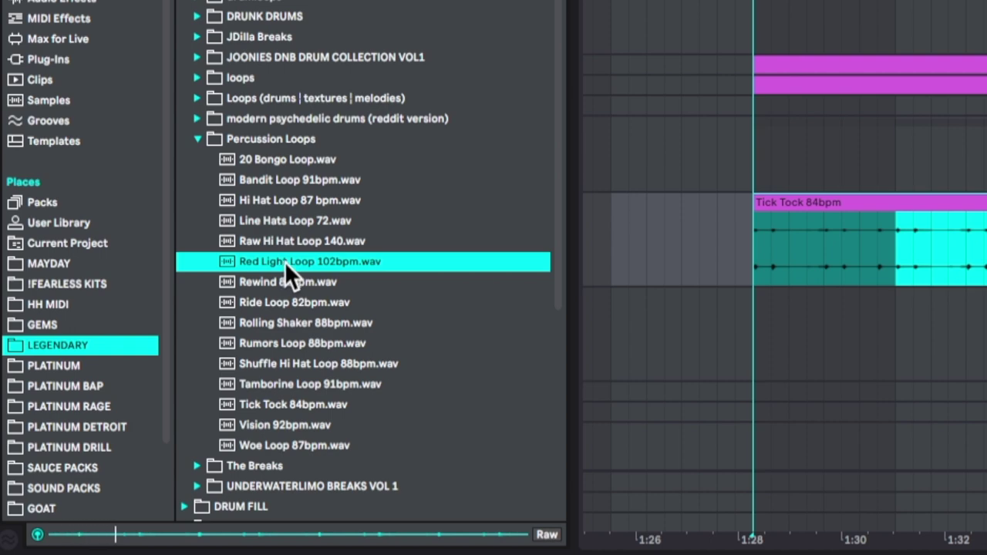
pyautogui.moveTo(307, 265); pyautogui.dragTo(748, 343)
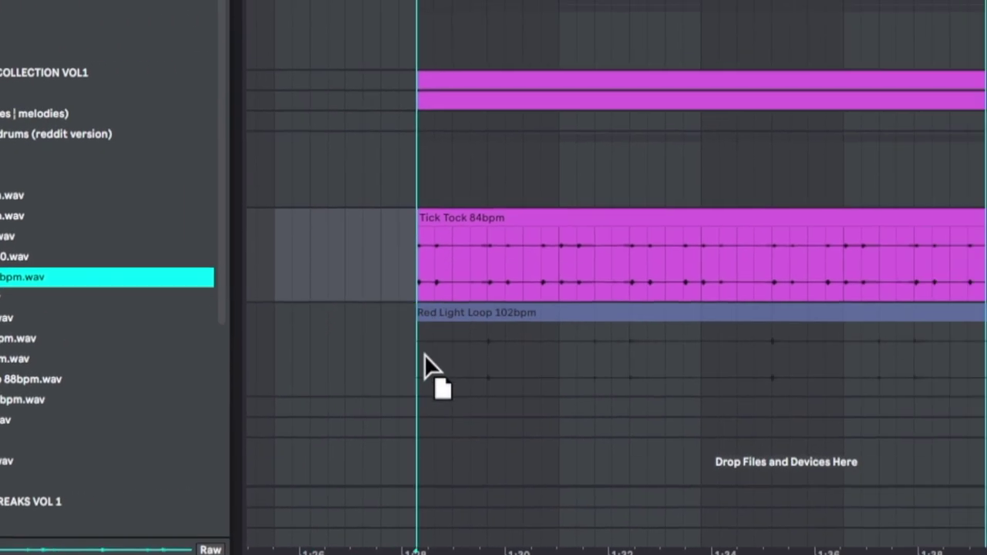
pyautogui.moveTo(245, 364); pyautogui.dragTo(245, 365)
# Add TRIBU HAT LOOP at the section start and shorten it to its opening hit.
pyautogui.click(124, 339)
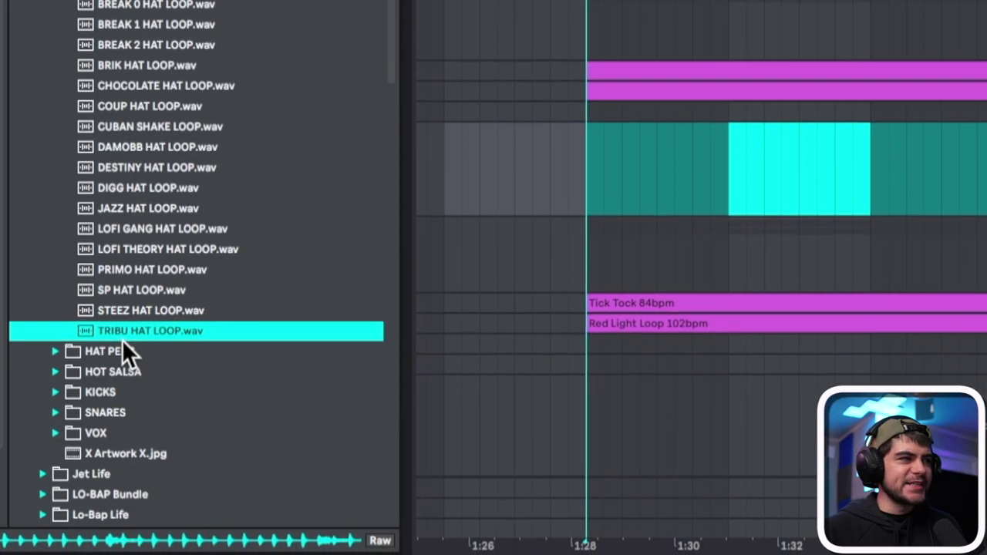
pyautogui.moveTo(277, 322); pyautogui.dragTo(767, 151)
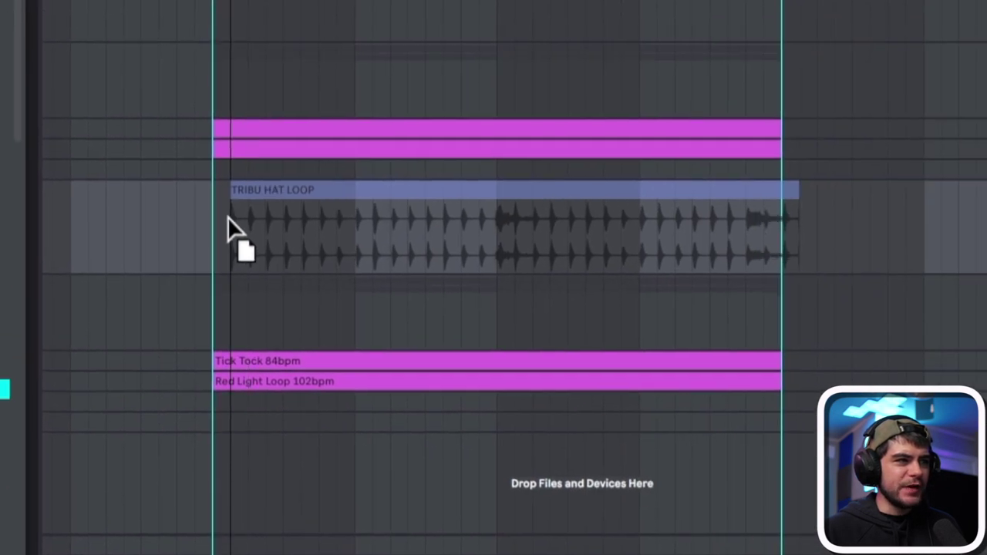
pyautogui.moveTo(222, 231); pyautogui.dragTo(242, 201)
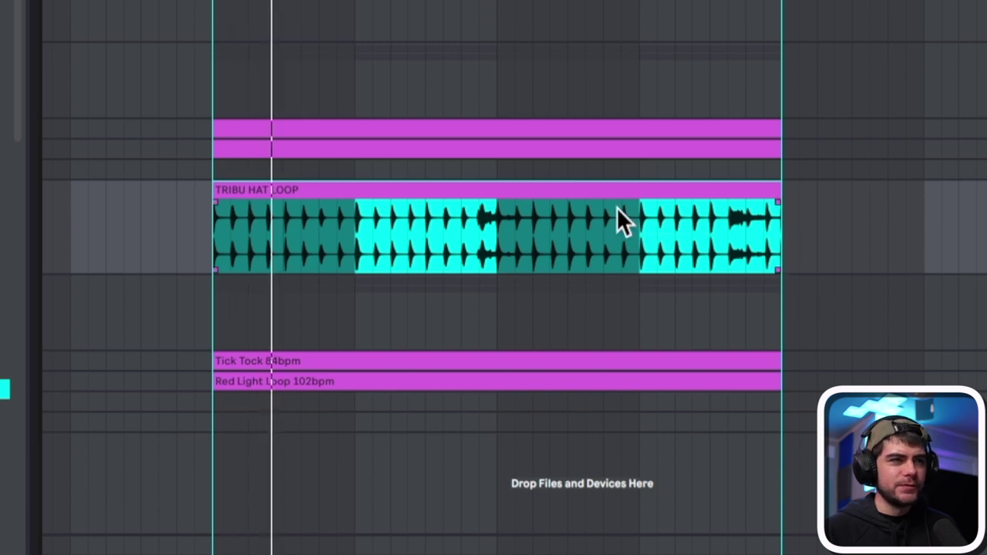
pyautogui.scroll(10, 252, 232)
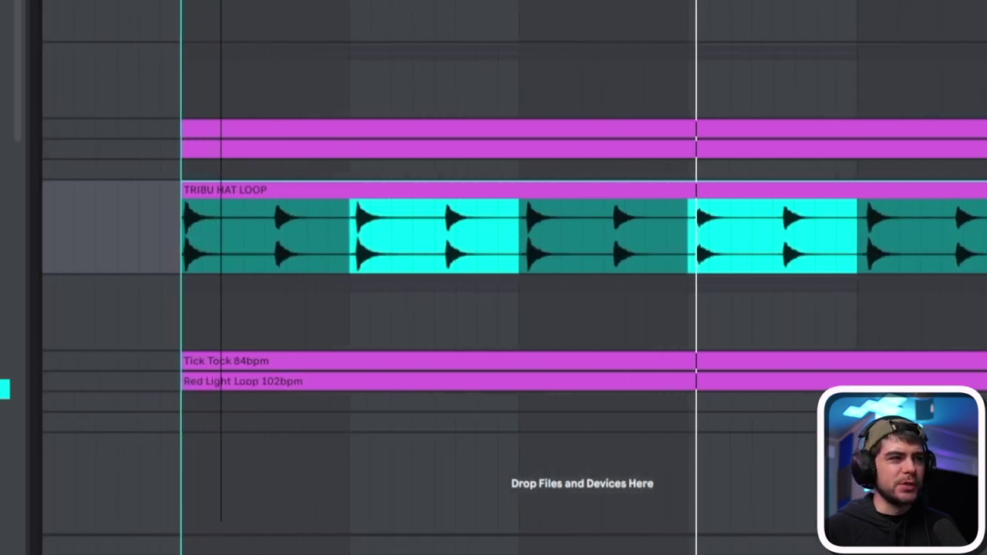
pyautogui.scroll(5, 493, 232)
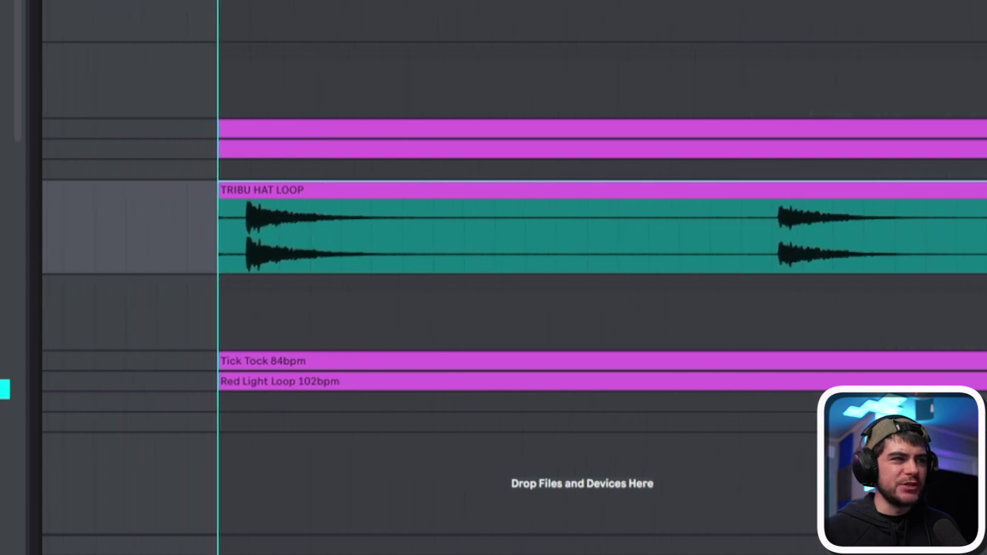
pyautogui.scroll(3, 219, 314)
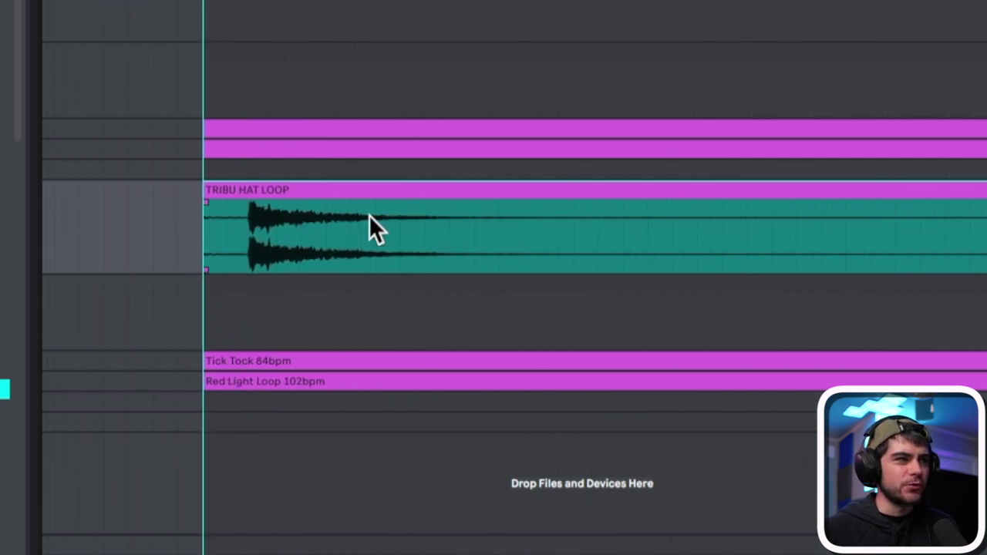
pyautogui.hotkey('ctrl', 'z')
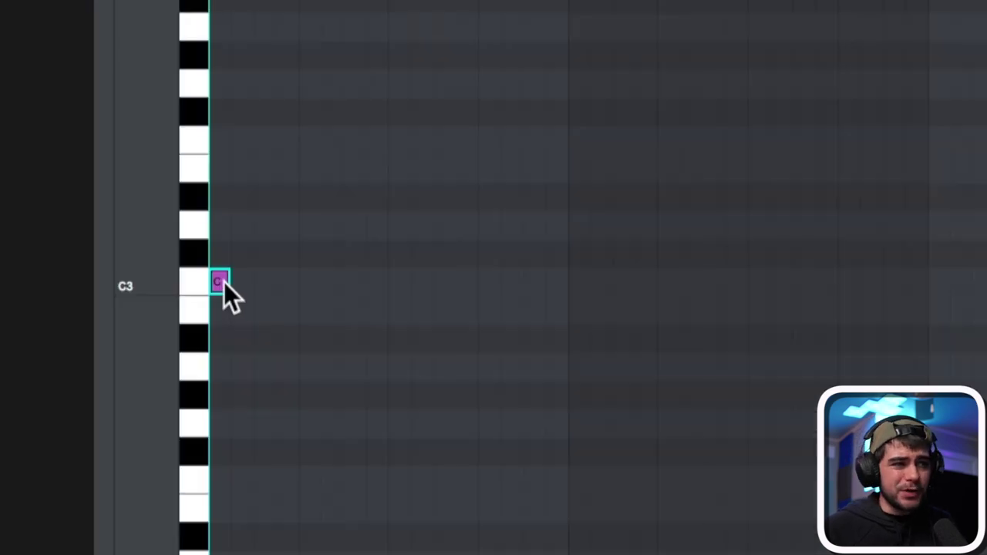
# Repeat C3 hi-hat notes across the clip and lower off-beat velocities, one to 21, one to ~64.
pyautogui.doubleClick(263, 282)
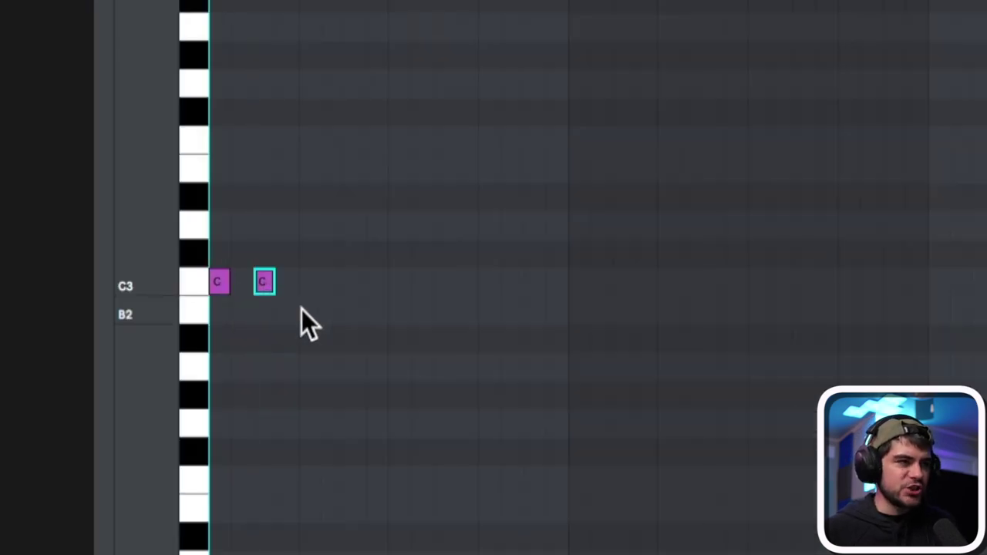
pyautogui.hotkey('ctrl', 'd')
pyautogui.hotkey('ctrl', 'd')
pyautogui.hotkey('ctrl', 'd')
pyautogui.hotkey('ctrl', 'd')
pyautogui.hotkey('ctrl', 'd')
pyautogui.hotkey('ctrl', 'd')
pyautogui.hotkey('ctrl', 'd')
pyautogui.hotkey('ctrl', 'd')
pyautogui.hotkey('ctrl', 'd')
pyautogui.hotkey('ctrl', 'd')
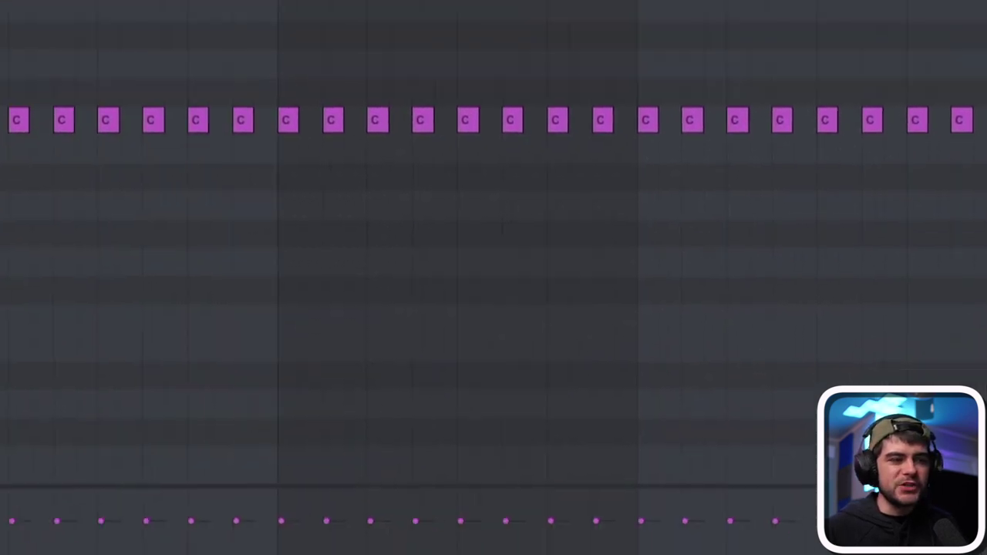
pyautogui.moveTo(263, 401); pyautogui.dragTo(262, 462)
pyautogui.moveTo(360, 401); pyautogui.dragTo(359, 444)
pyautogui.moveTo(442, 401); pyautogui.dragTo(442, 483)
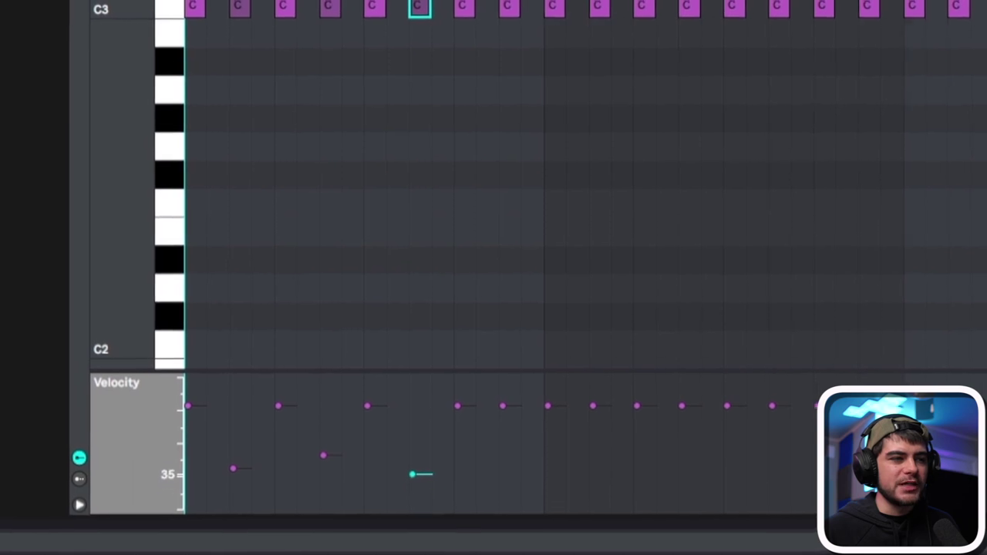
pyautogui.moveTo(510, 404); pyautogui.dragTo(510, 443)
pyautogui.press('space')
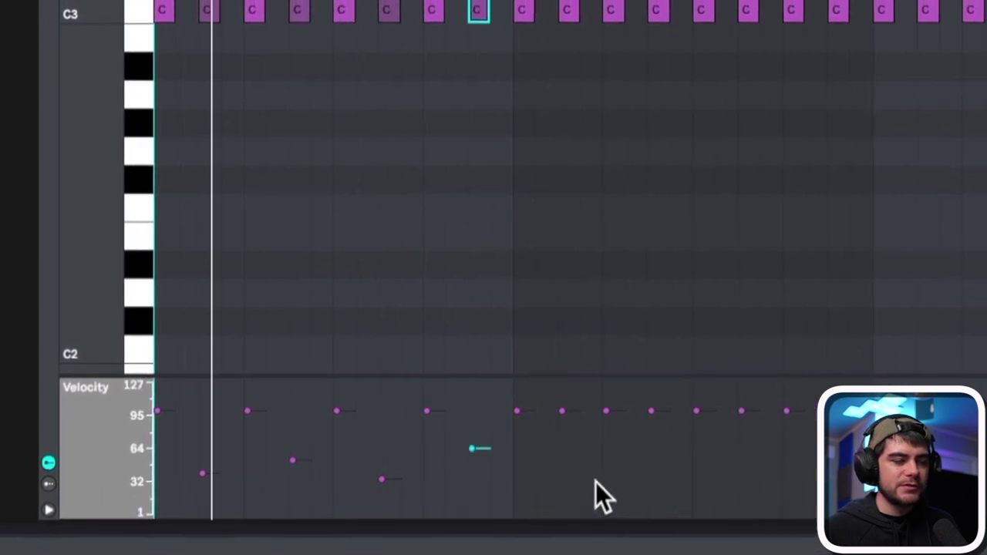
pyautogui.press('space')
# Solo the HH track during playback and bypass its RC-20 Retro Color effect to compare.
pyautogui.moveTo(481, 96); pyautogui.dragTo(131, 6)
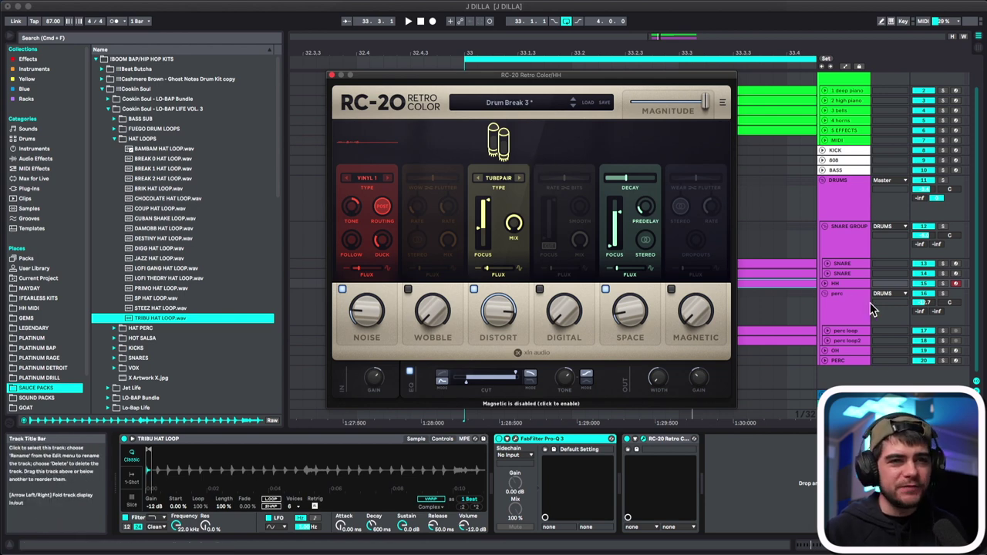
pyautogui.press('space')
pyautogui.click(942, 284)
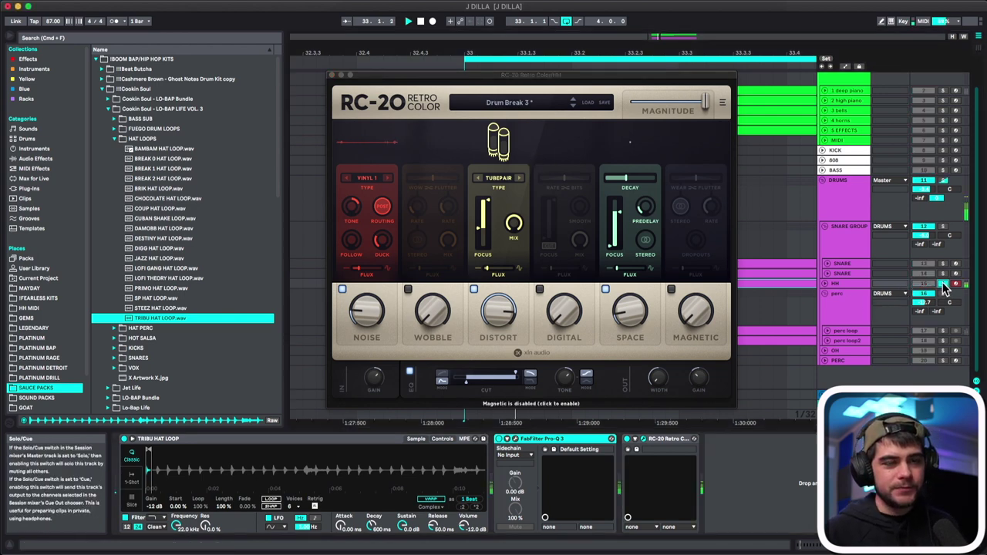
pyautogui.click(629, 441)
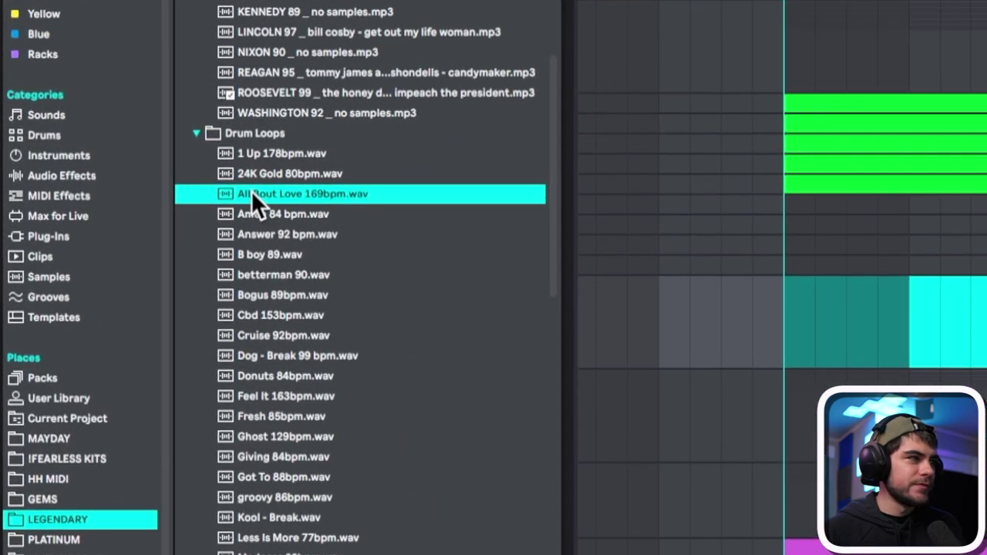
# Place the All Bout Love 169bpm loop at bar 33 on the audio track with Warp off.
pyautogui.moveTo(251, 193); pyautogui.dragTo(776, 314)
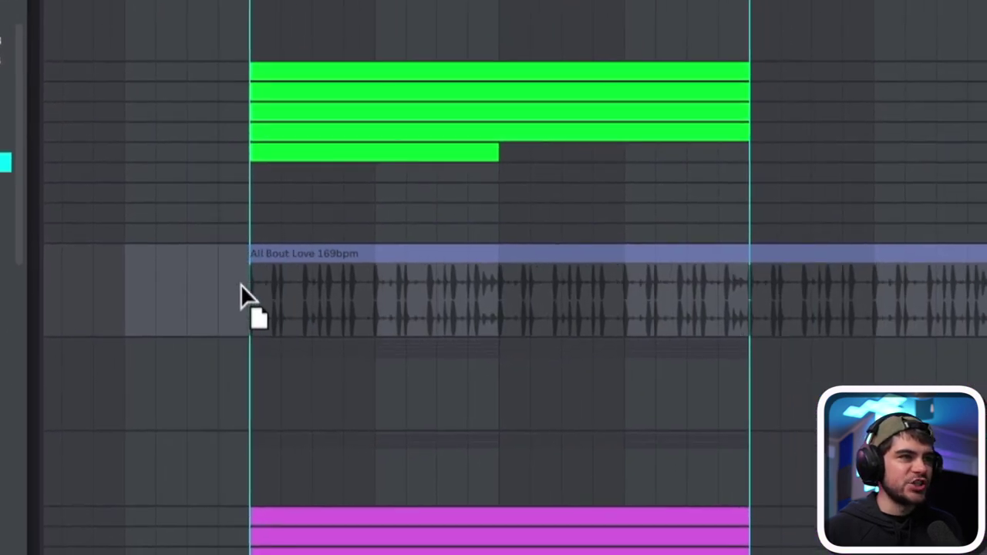
pyautogui.moveTo(279, 254); pyautogui.dragTo(276, 251)
pyautogui.doubleClick(276, 252)
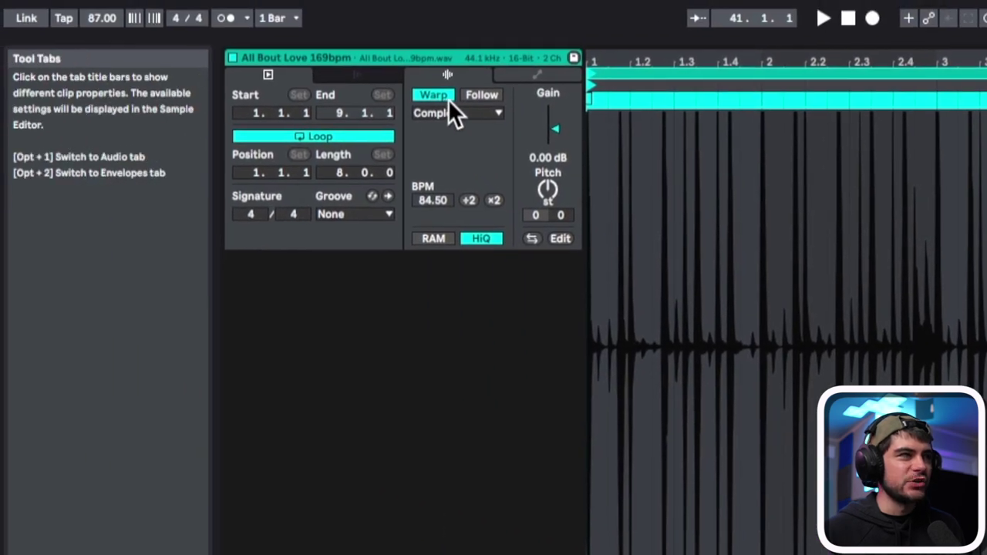
pyautogui.click(433, 94)
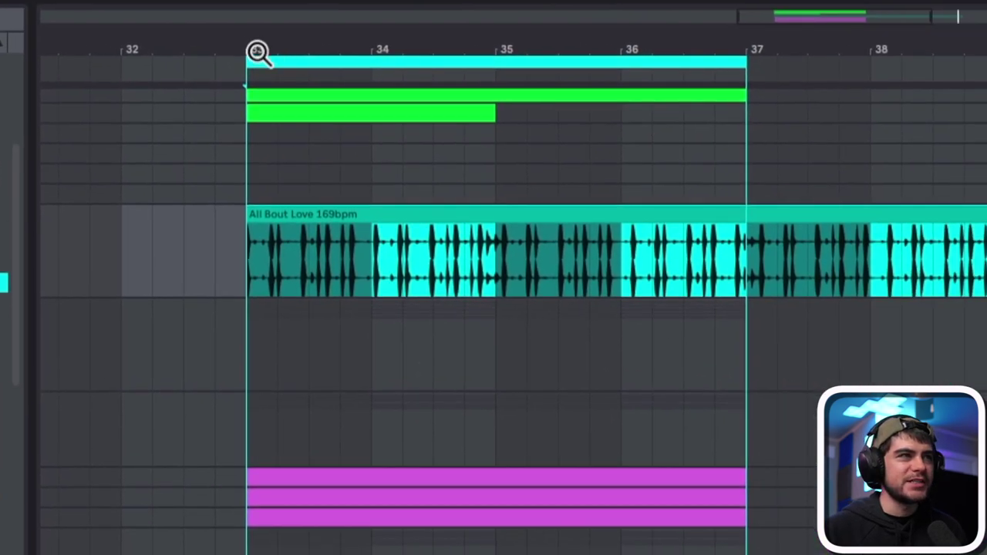
# Split the loop clip at 33.1.2 and select the section after the split.
pyautogui.moveTo(258, 52); pyautogui.dragTo(287, 145)
pyautogui.press('space')
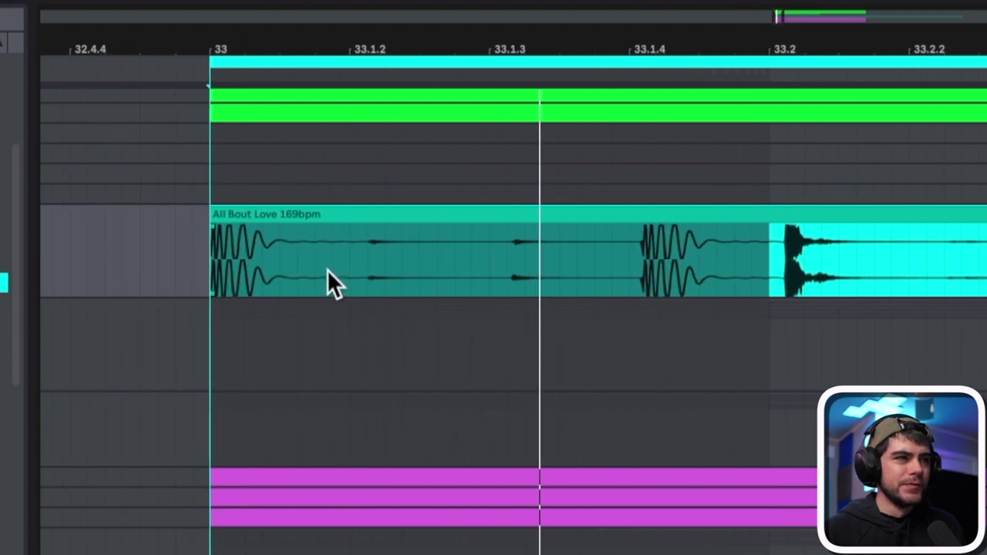
pyautogui.click(368, 257)
pyautogui.press('space')
pyautogui.hotkey('ctrl', 'e')
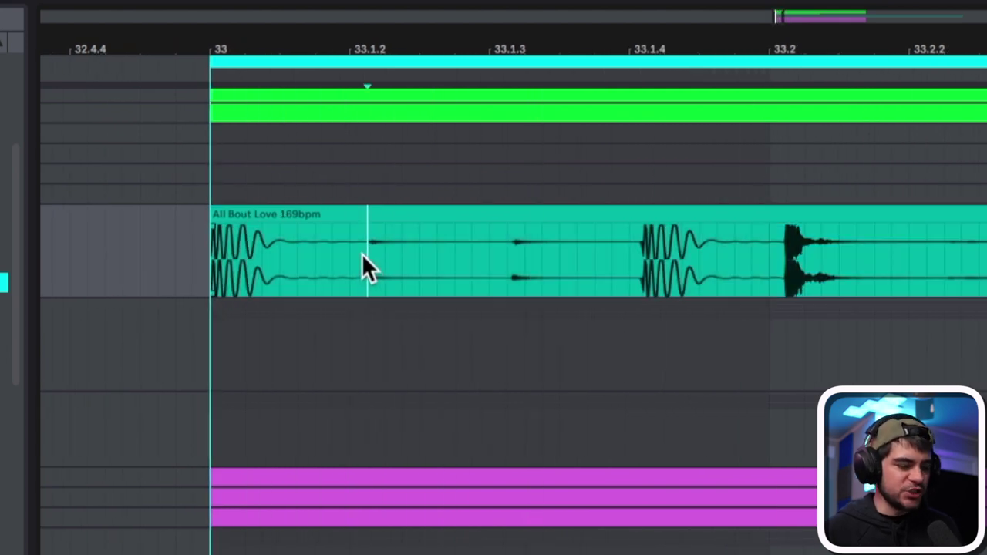
pyautogui.click(397, 210)
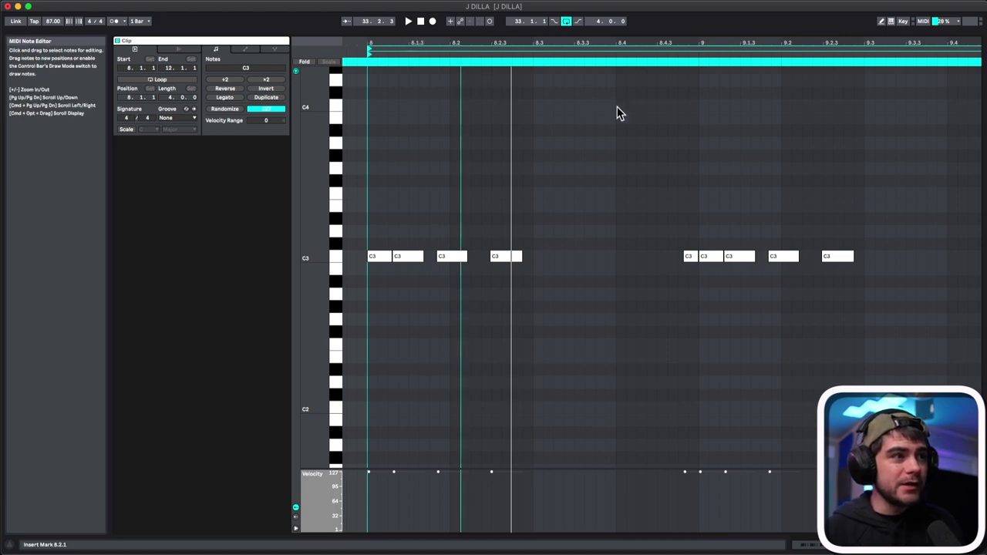
# Zoom the piano roll and step through the third, fourth and fifth C3 notes.
pyautogui.moveTo(730, 54); pyautogui.dragTo(633, 240)
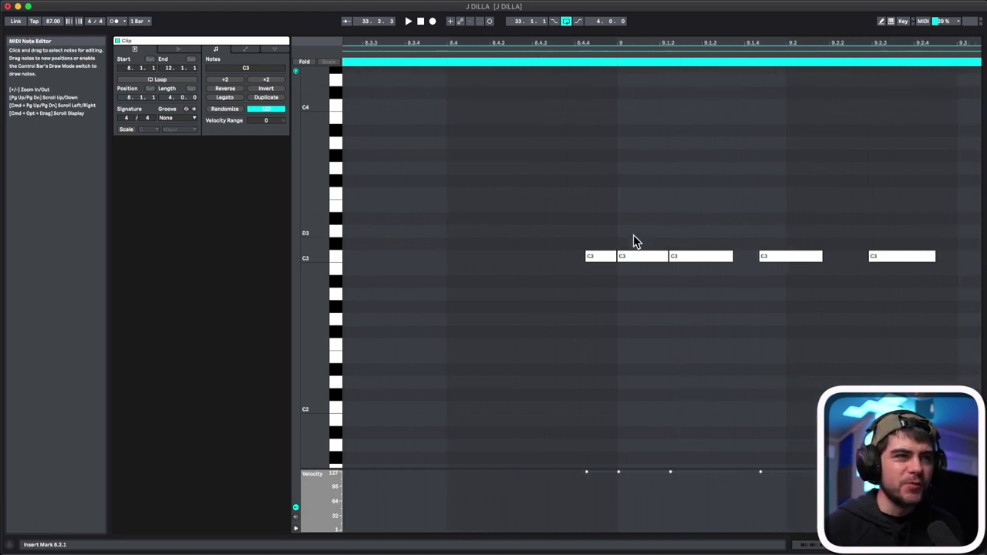
pyautogui.click(677, 259)
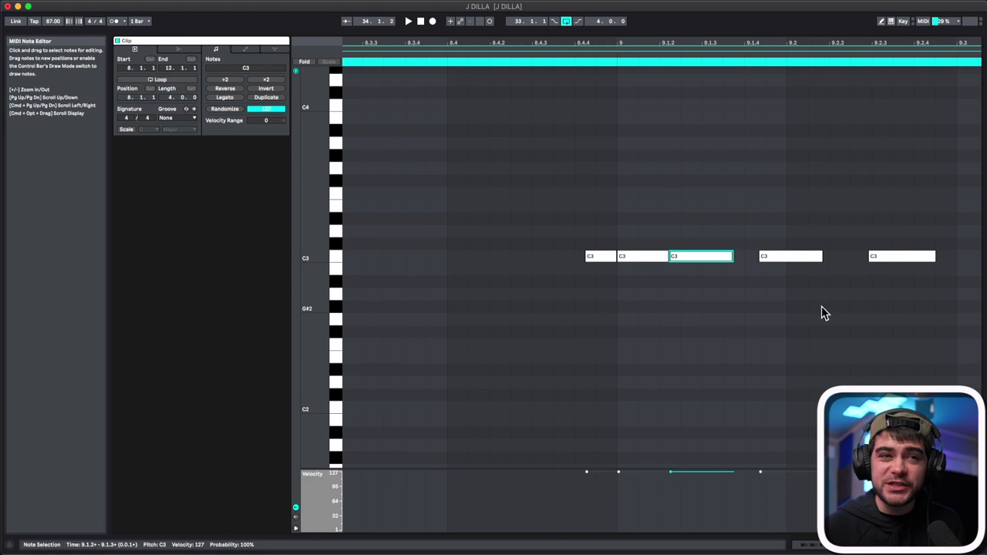
pyautogui.click(767, 259)
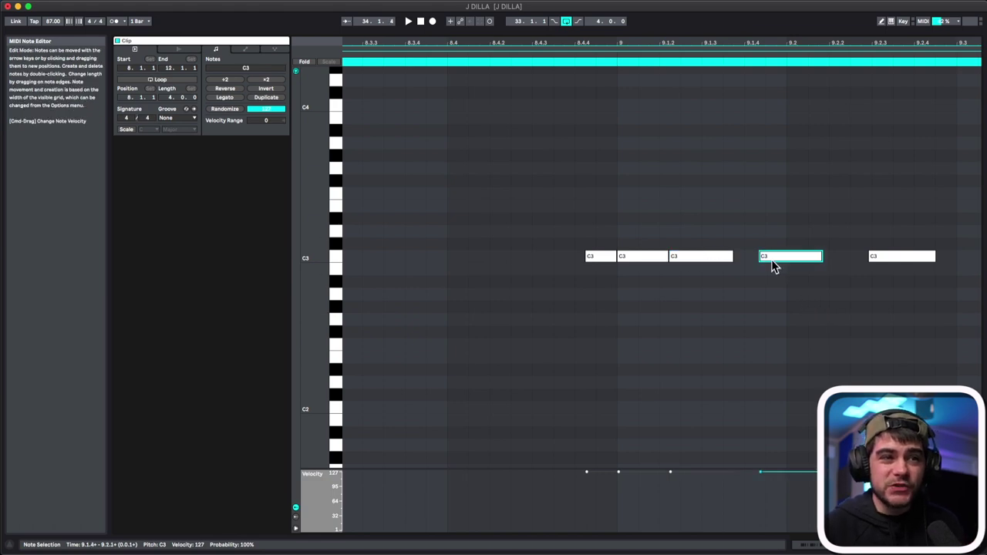
pyautogui.click(897, 257)
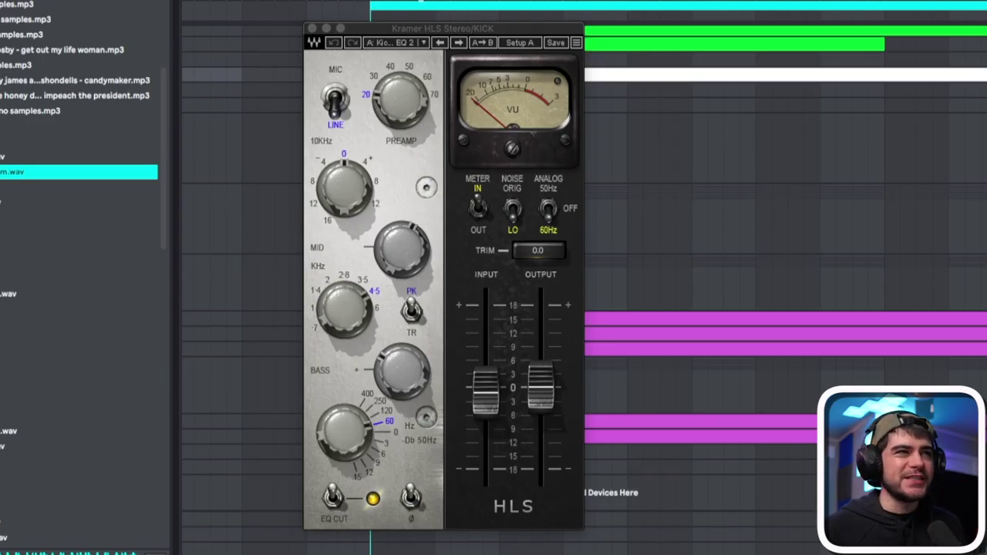
# Bring up the Kramer HLS EQ window and browse its preset list.
pyautogui.click(412, 33)
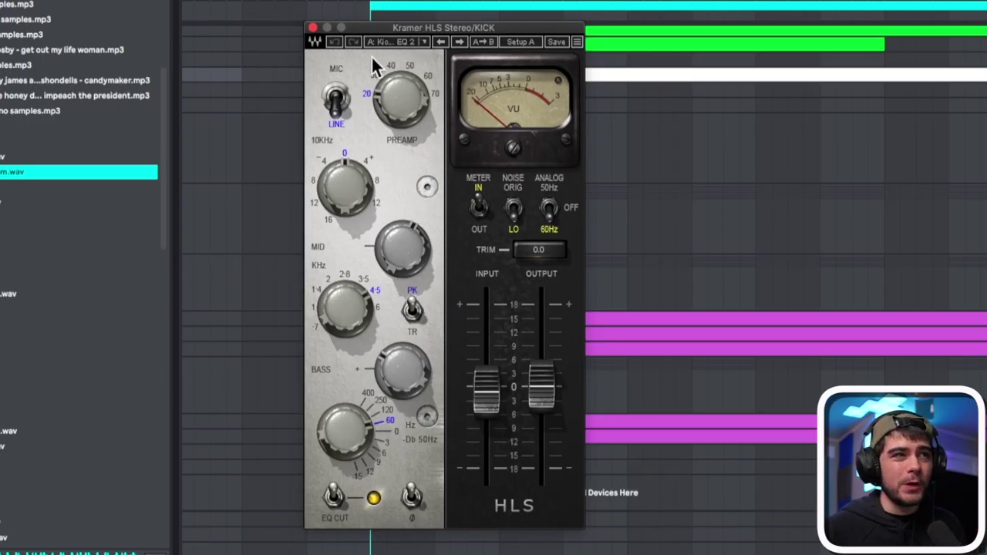
pyautogui.click(399, 40)
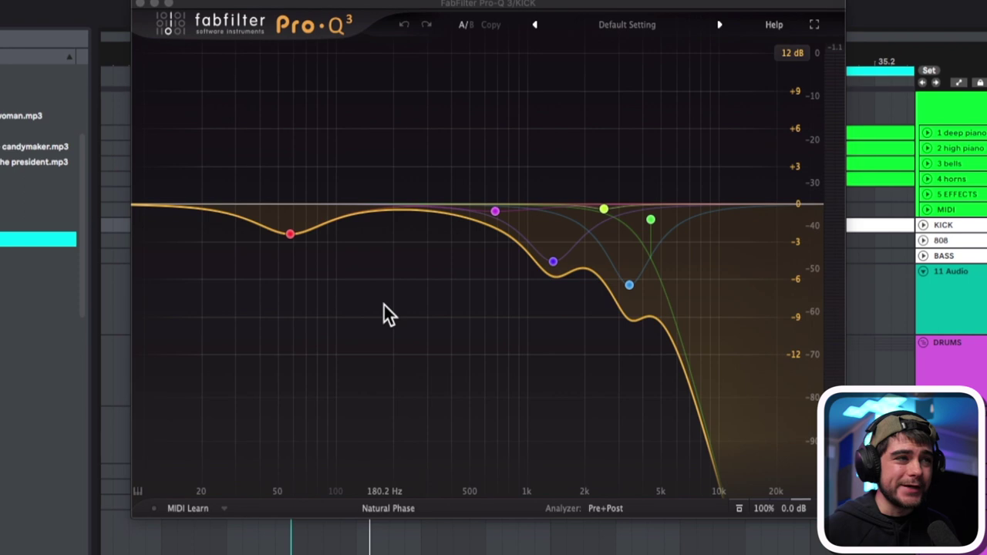
pyautogui.moveTo(342, 212)
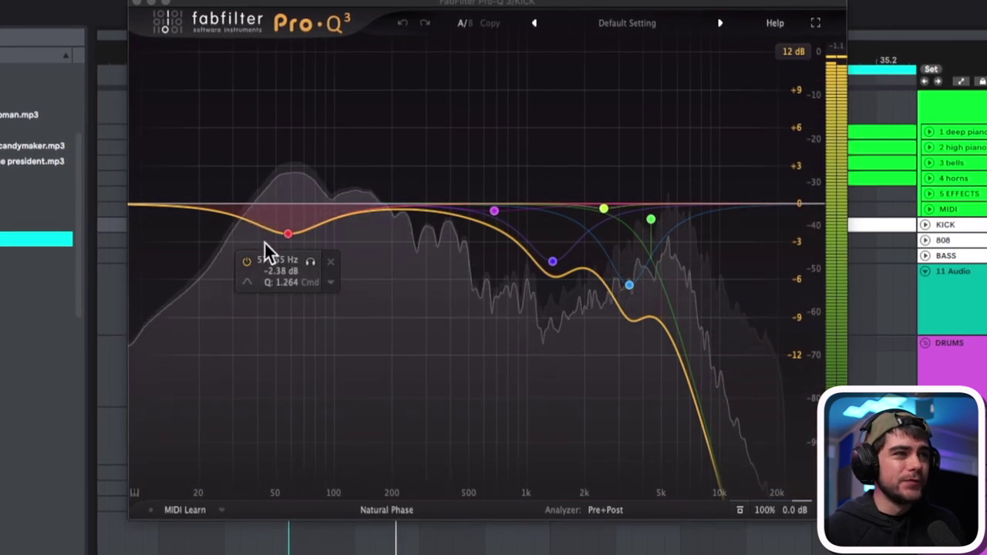
# In Pro-Q 3, ease off the low bell cut near 57 Hz and lower the high cut to 3939.5 Hz.
pyautogui.click(285, 235)
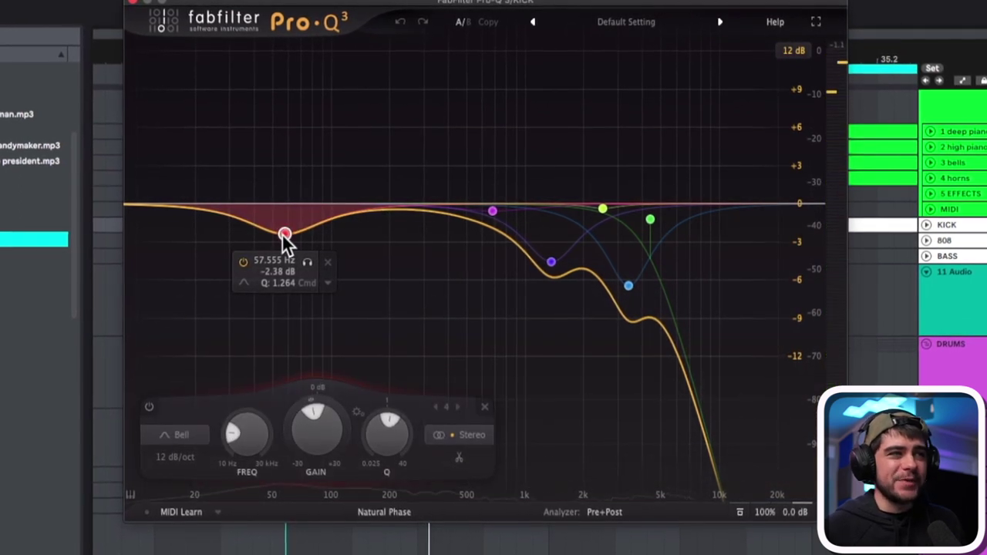
pyautogui.moveTo(284, 236)
pyautogui.mouseDown()
pyautogui.moveTo(280, 206)
pyautogui.moveTo(267, 245)
pyautogui.mouseUp()
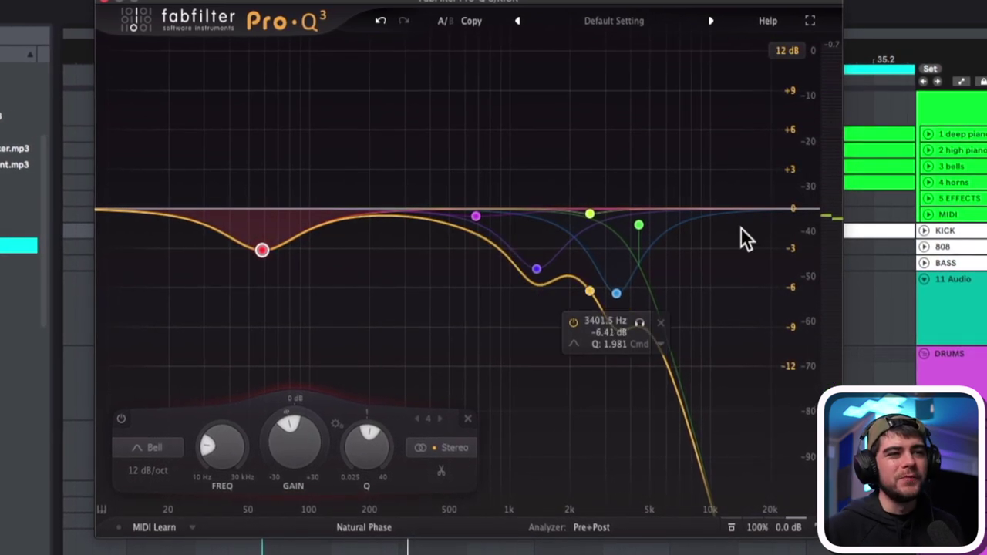
pyautogui.press('space')
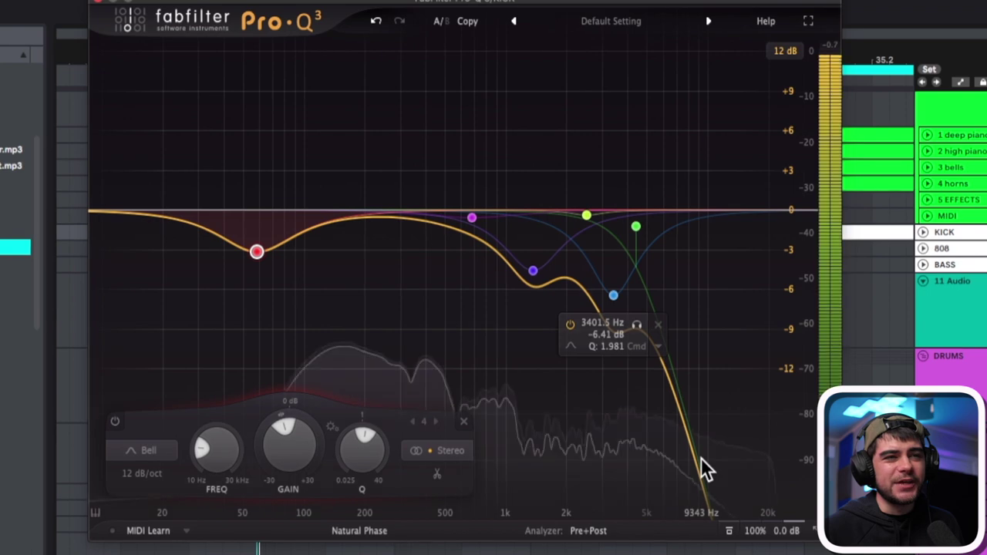
pyautogui.moveTo(634, 228)
pyautogui.mouseDown()
pyautogui.moveTo(621, 229)
pyautogui.moveTo(638, 221)
pyautogui.mouseUp()
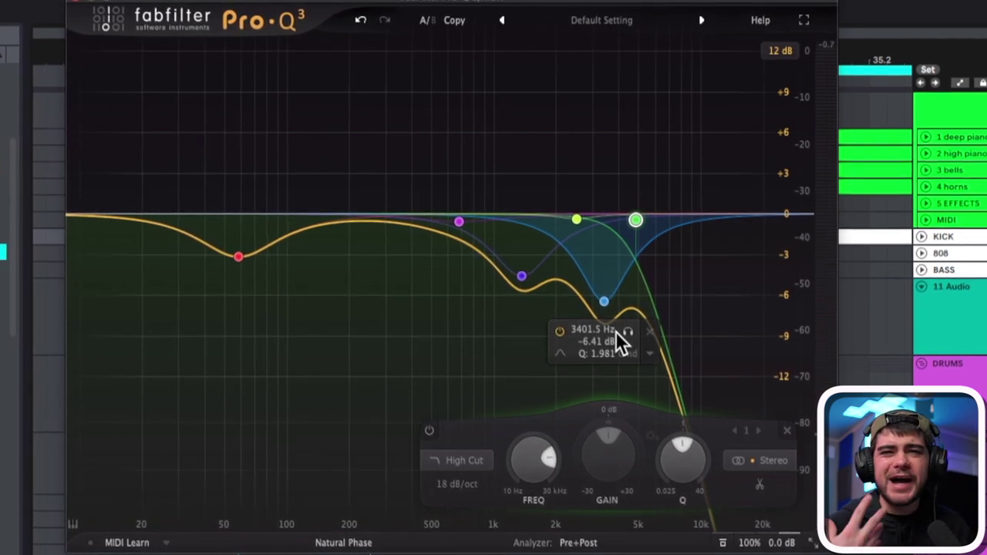
pyautogui.click(522, 276)
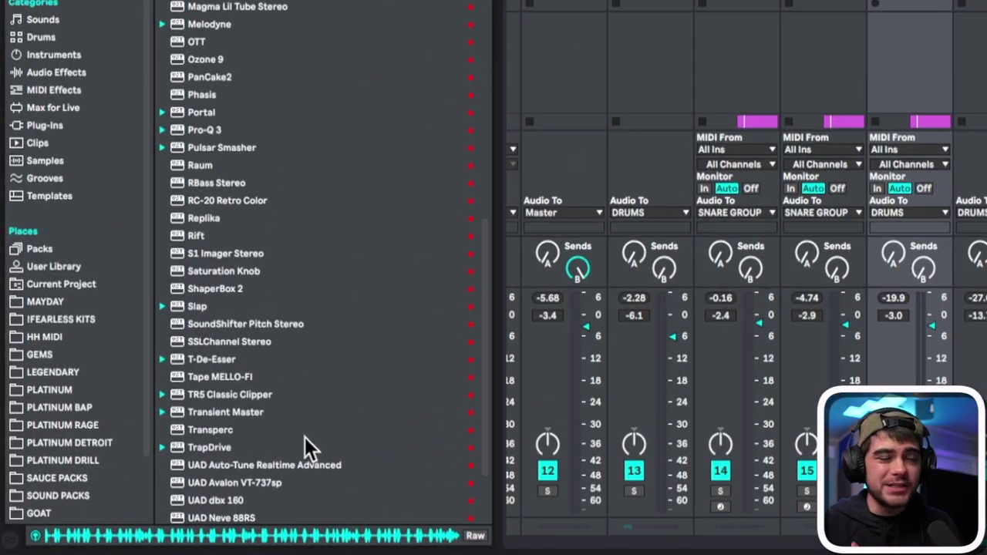
# Browse the transient plug-ins (Transient Master, Transperc) and set the shaper's Sustain to 33 %.
pyautogui.click(214, 414)
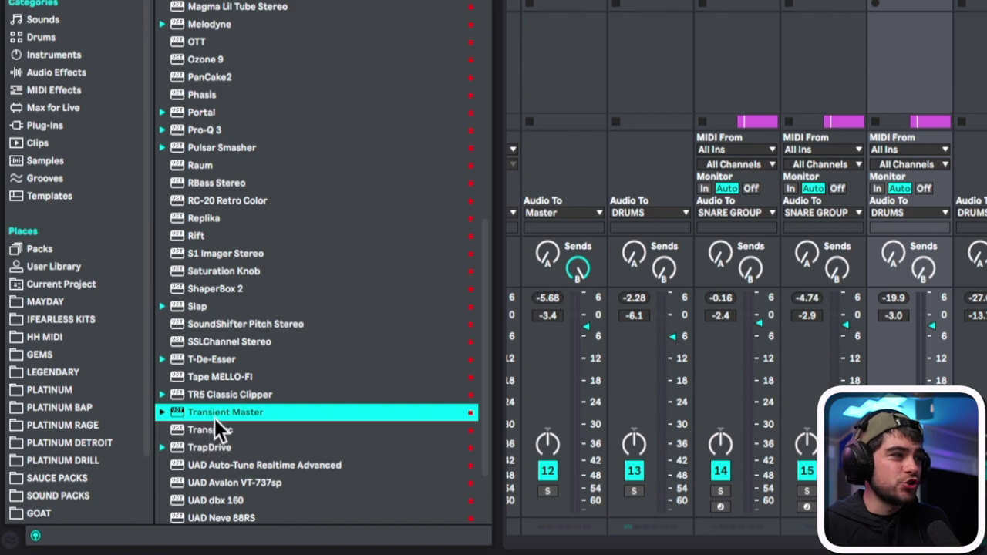
pyautogui.click(212, 428)
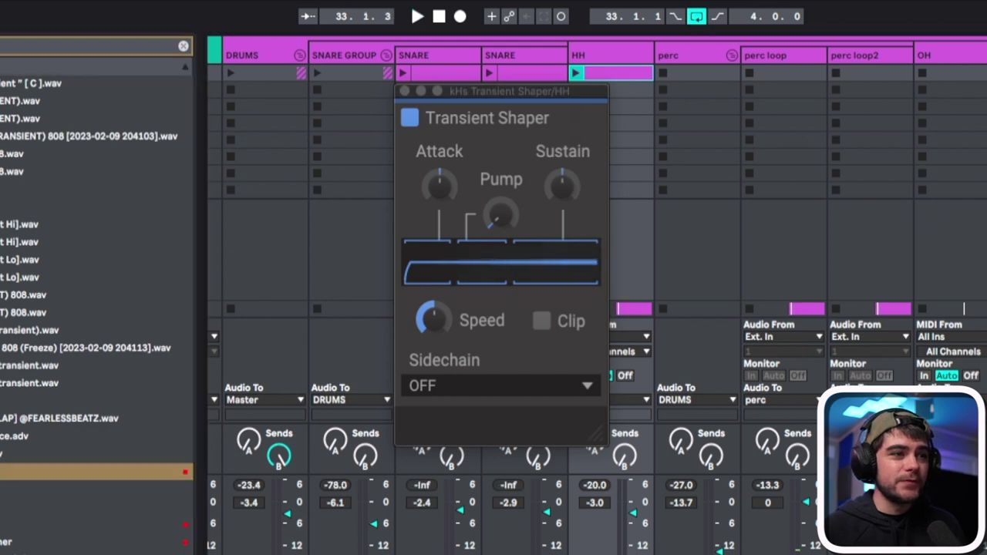
pyautogui.moveTo(559, 194); pyautogui.dragTo(559, 171)
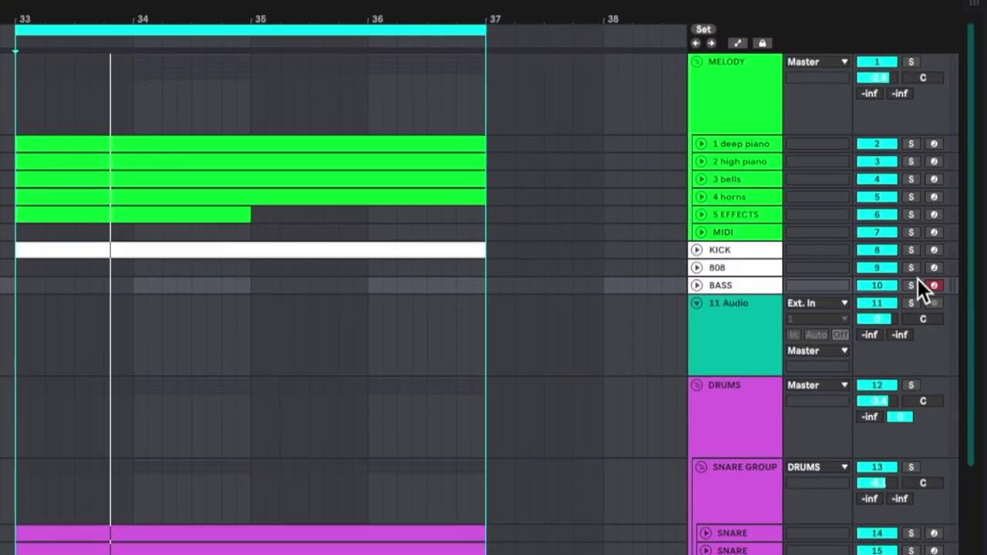
pyautogui.click(911, 285)
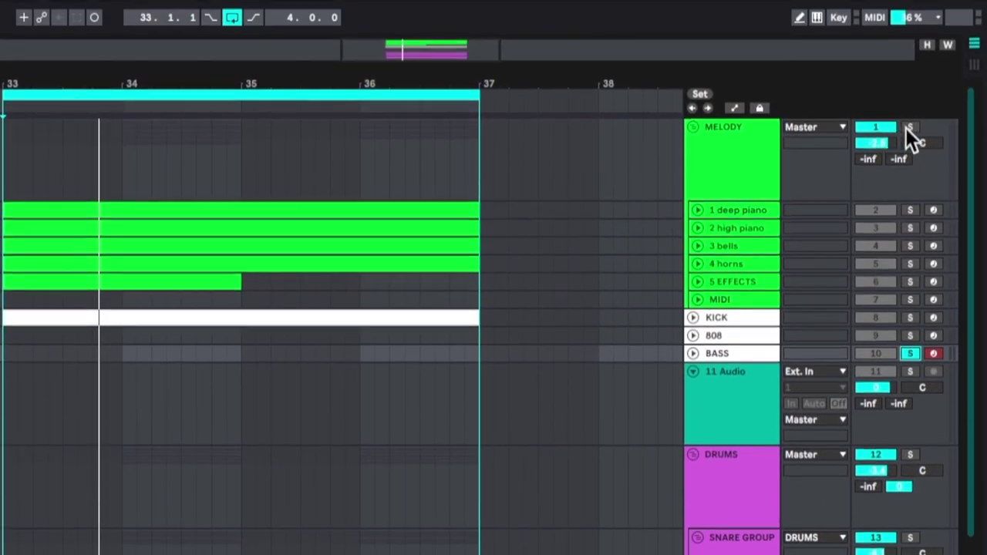
pyautogui.click(909, 128)
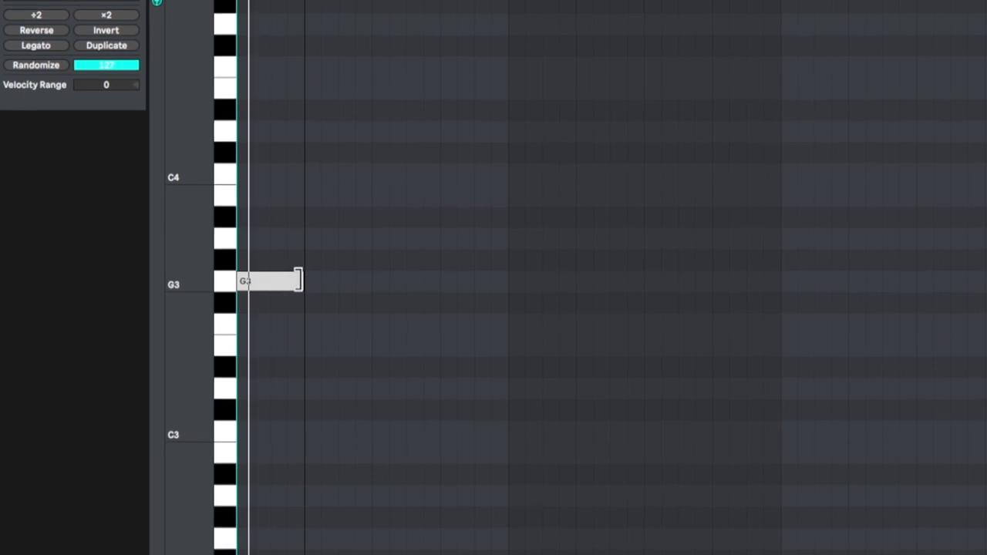
# Duplicate the G3 note into a spaced pair and repeat the pair along the clip.
pyautogui.click(297, 282)
pyautogui.hotkey('ctrl', 'd')
pyautogui.moveTo(308, 289); pyautogui.dragTo(352, 286)
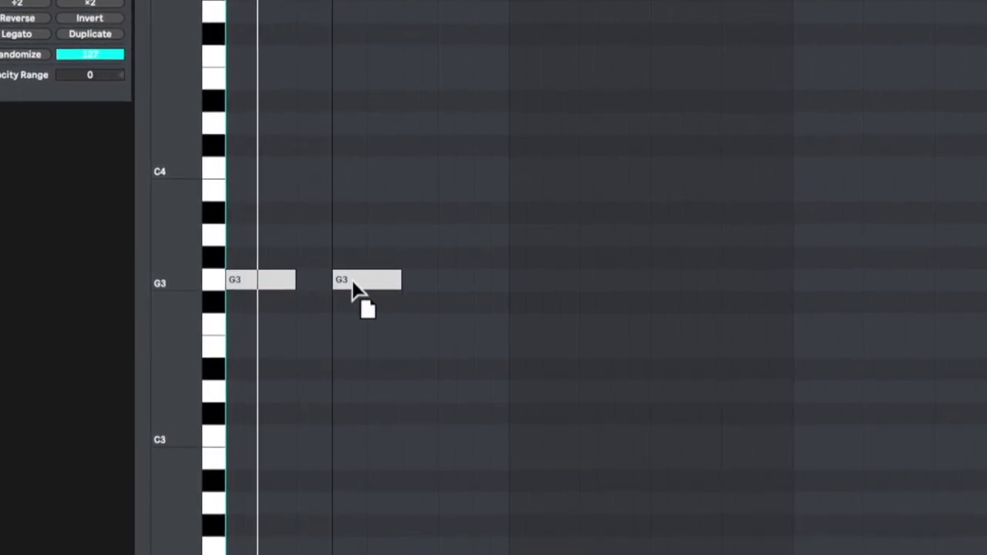
pyautogui.doubleClick(435, 282)
pyautogui.click(443, 279)
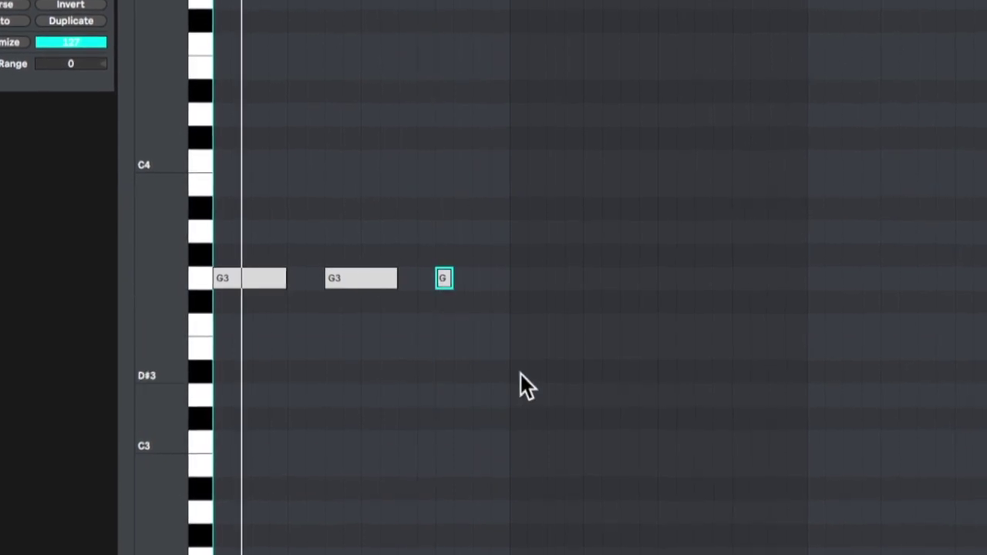
pyautogui.click(453, 340)
pyautogui.doubleClick(441, 278)
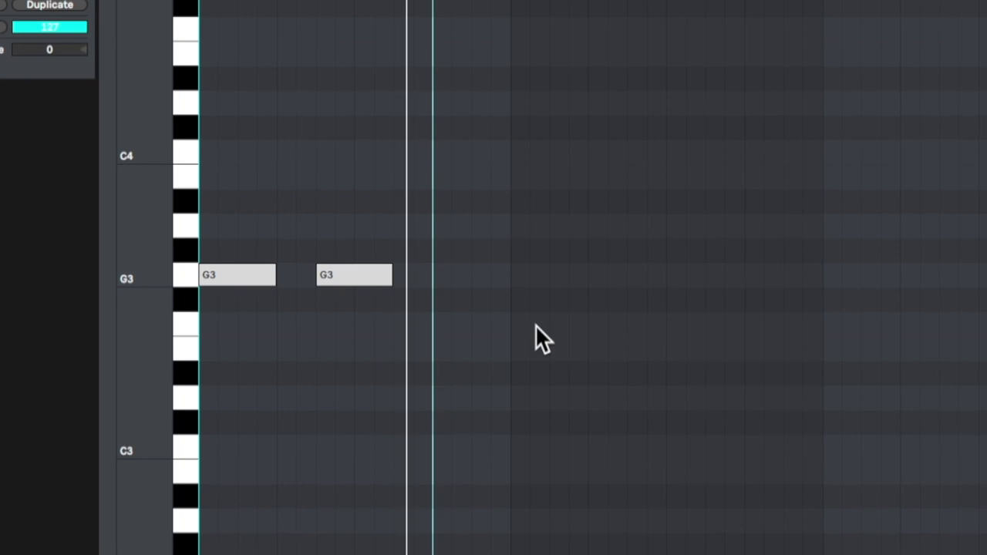
pyautogui.hotkey('ctrl', 'a')
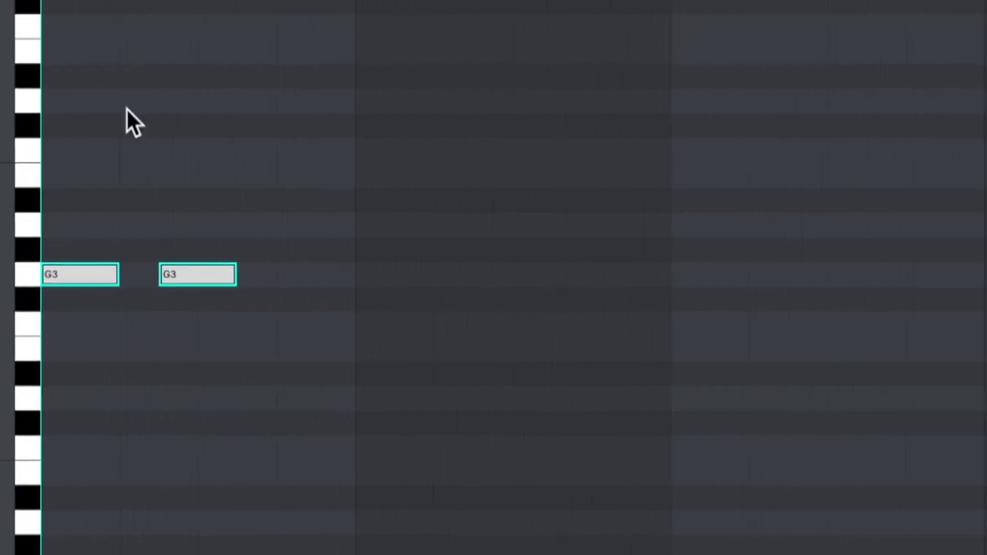
pyautogui.hotkey('ctrl', 'd')
pyautogui.hotkey('ctrl', 'd')
# Raise the first and last G3 pairs to A#3.
pyautogui.moveTo(45, 181); pyautogui.dragTo(240, 312)
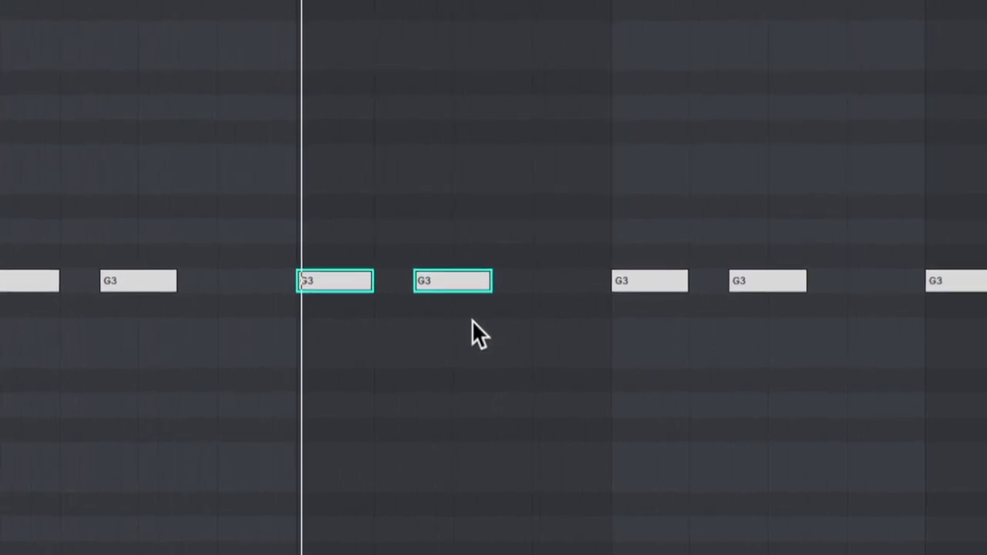
pyautogui.press('Up')
pyautogui.press('Up')
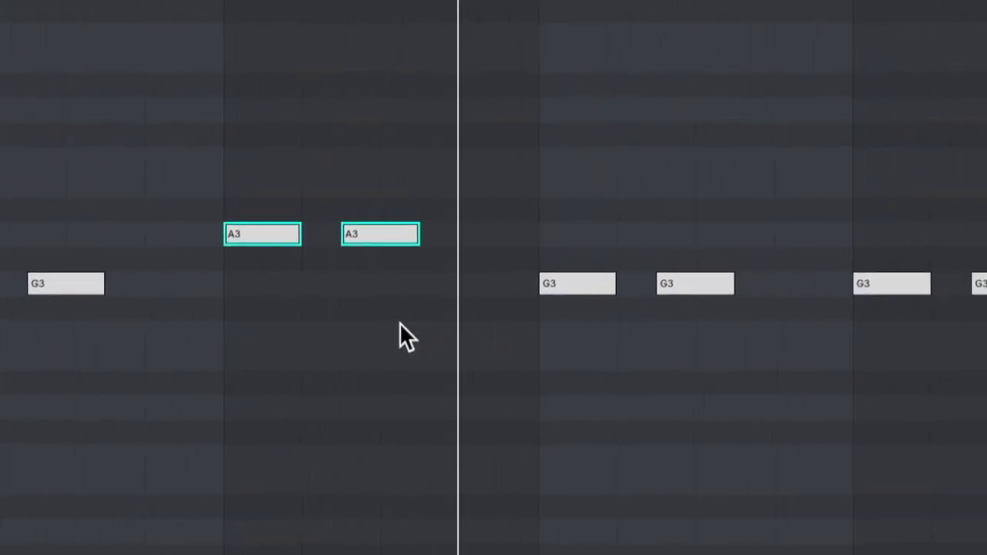
pyautogui.moveTo(916, 218); pyautogui.dragTo(986, 308)
pyautogui.press('Up')
pyautogui.press('Up')
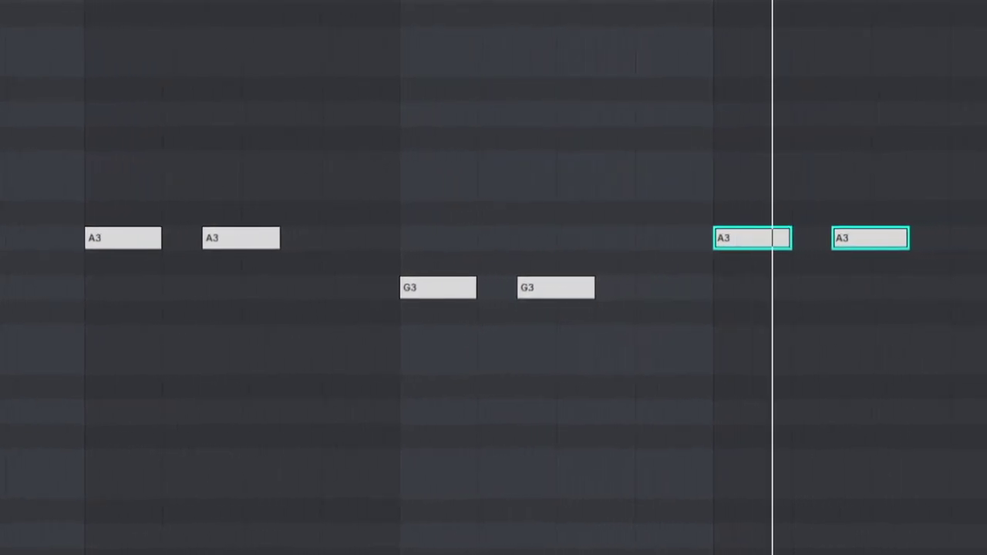
pyautogui.moveTo(41, 159); pyautogui.dragTo(266, 255)
pyautogui.press('Up')
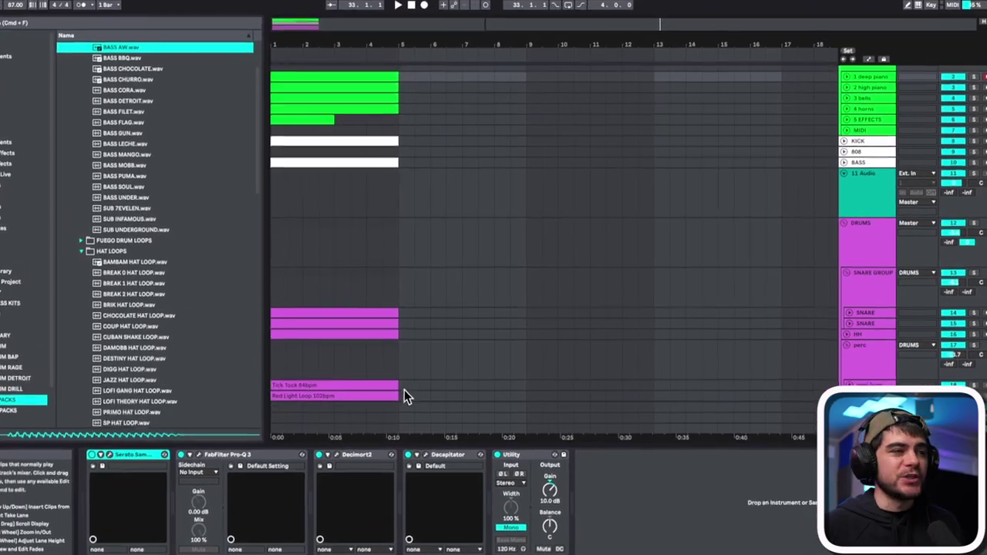
pyautogui.moveTo(404, 394); pyautogui.dragTo(227, 68)
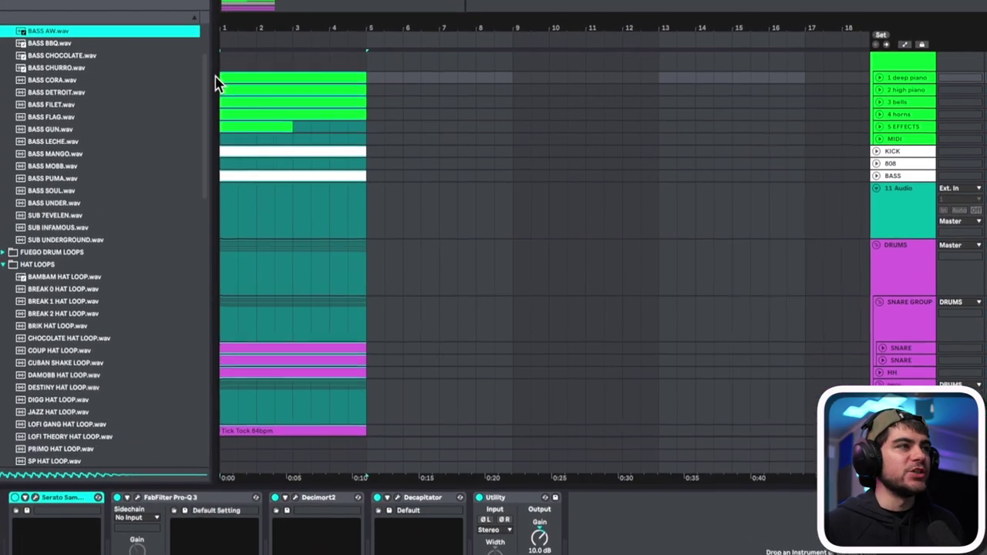
# Duplicate the four-bar section to extend the arrangement to 16 bars and play it back.
pyautogui.hotkey('ctrl', 'd')
pyautogui.hotkey('ctrl', 'd')
pyautogui.hotkey('ctrl', 'd')
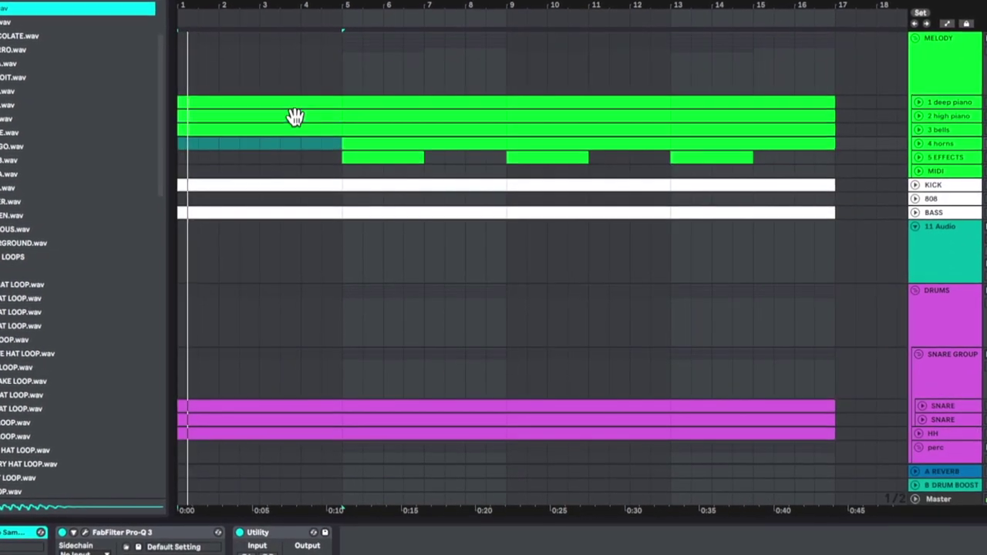
pyautogui.click(292, 125)
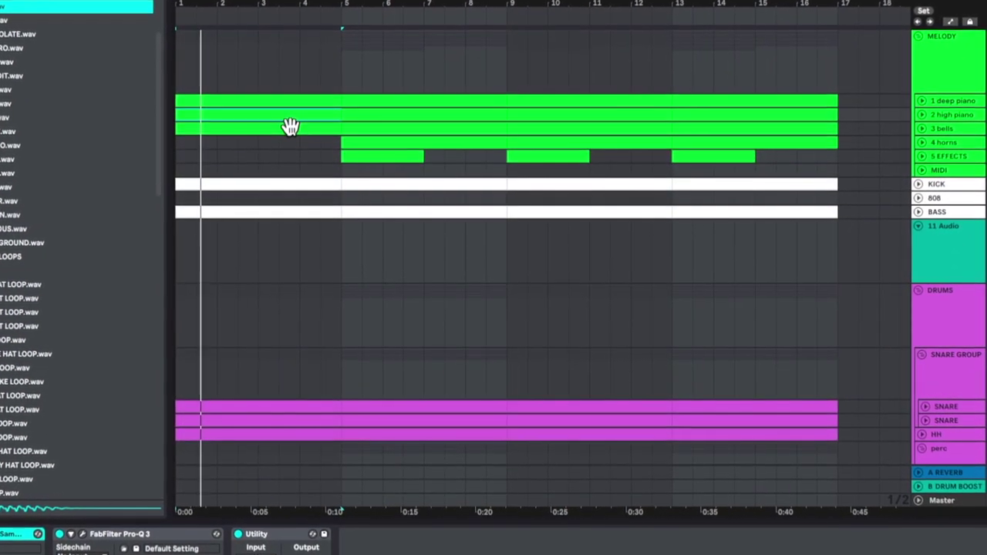
pyautogui.click(287, 127)
pyautogui.press('space')
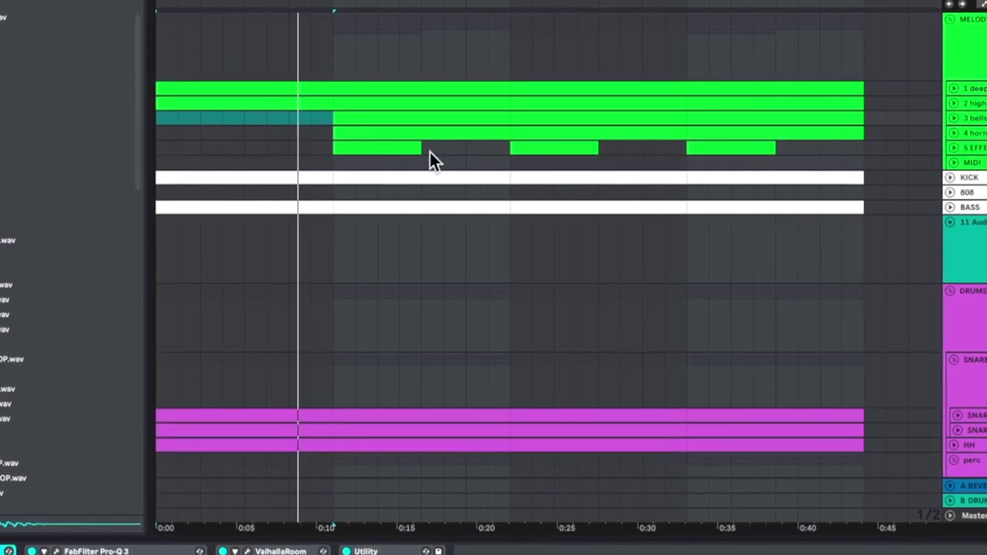
# Delete the first effects clip and early horns section, moving the effects clip from 0:21 to 0:10.
pyautogui.click(396, 145)
pyautogui.press('Delete')
pyautogui.click(409, 133)
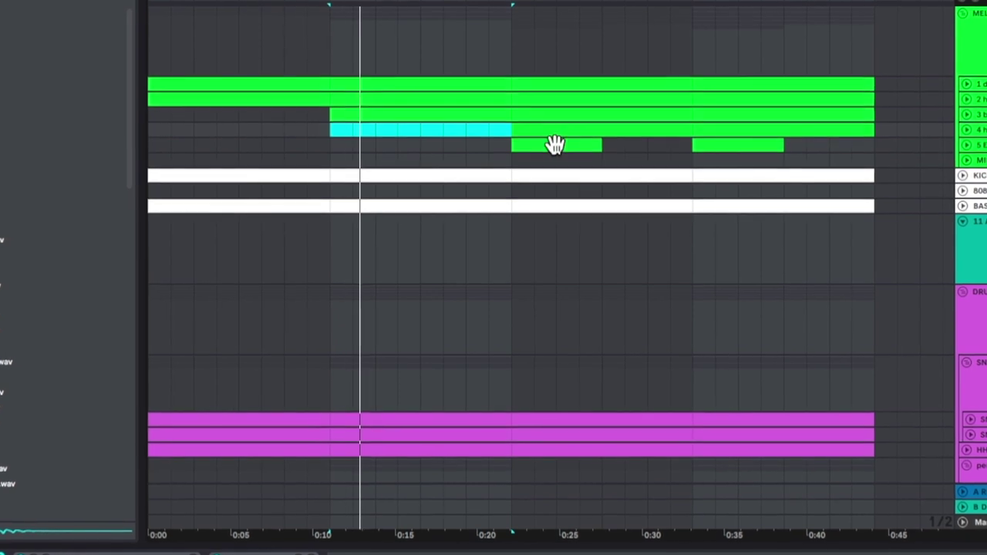
pyautogui.press('Delete')
pyautogui.moveTo(557, 143); pyautogui.dragTo(374, 146)
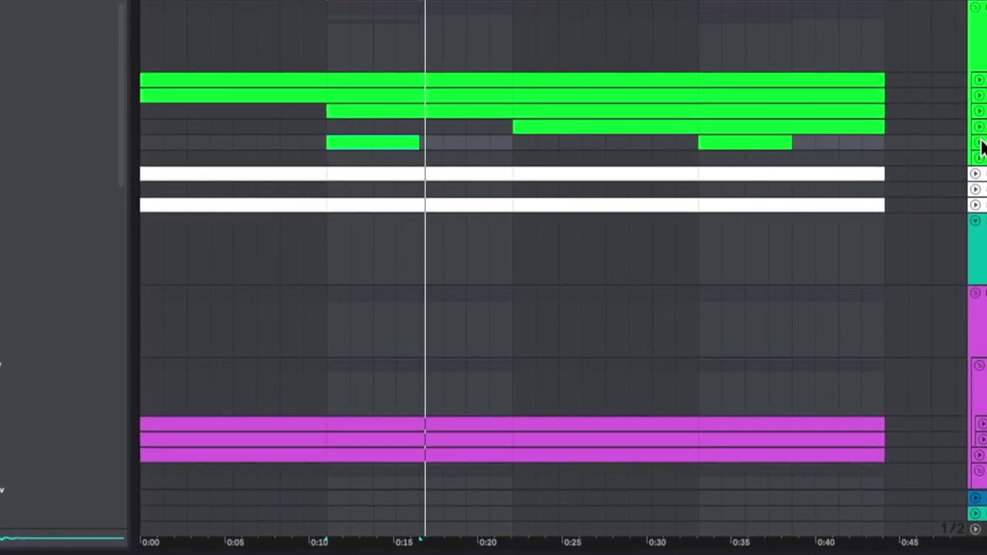
# In the effects clip's piano roll, drag the F#1 note to the right, later in the clip.
pyautogui.doubleClick(416, 142)
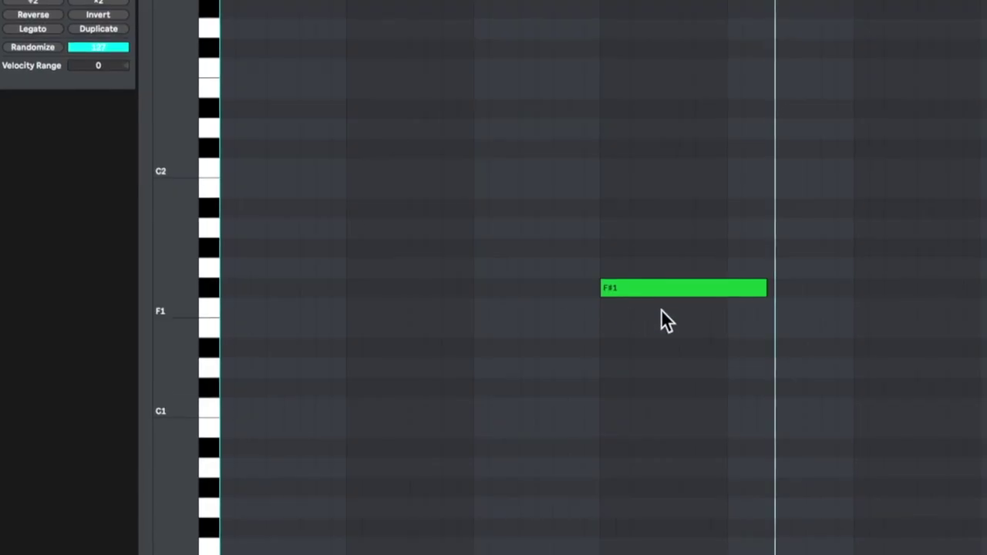
pyautogui.scroll(2, 736, 376)
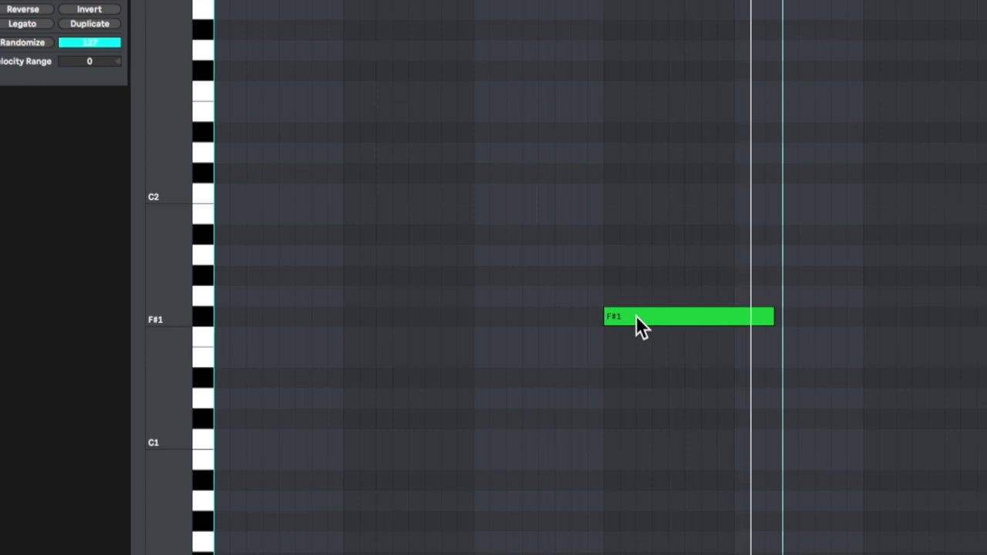
pyautogui.moveTo(639, 315); pyautogui.dragTo(902, 324)
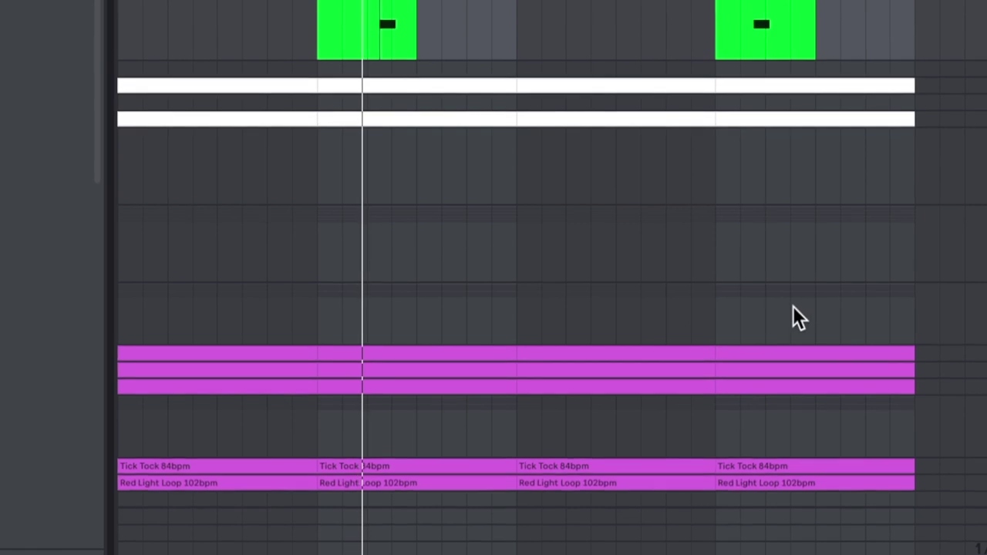
pyautogui.scroll(3, 425, 207)
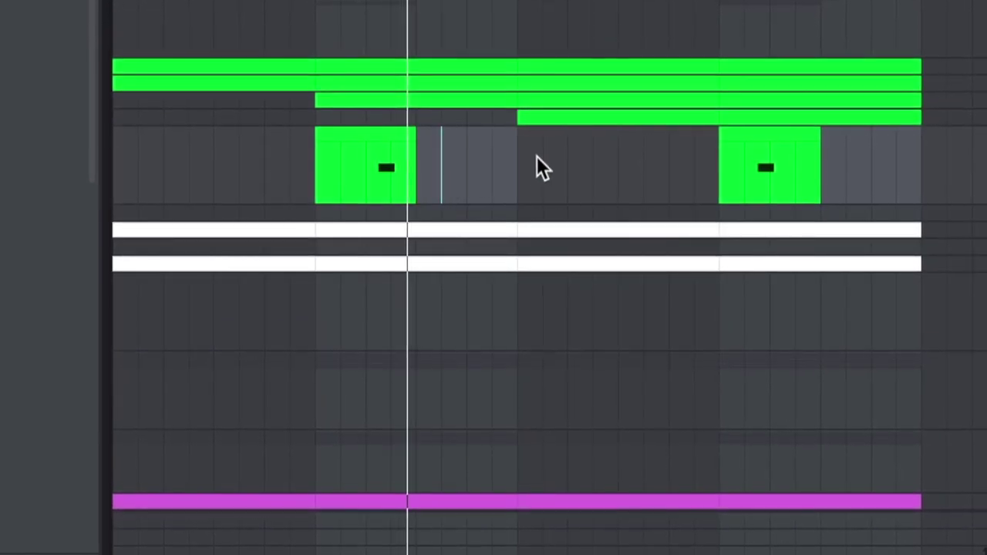
# Delete bars 9–13 from the bells, kick and drum loop tracks, then stop playback.
pyautogui.scroll(-2, 442, 113)
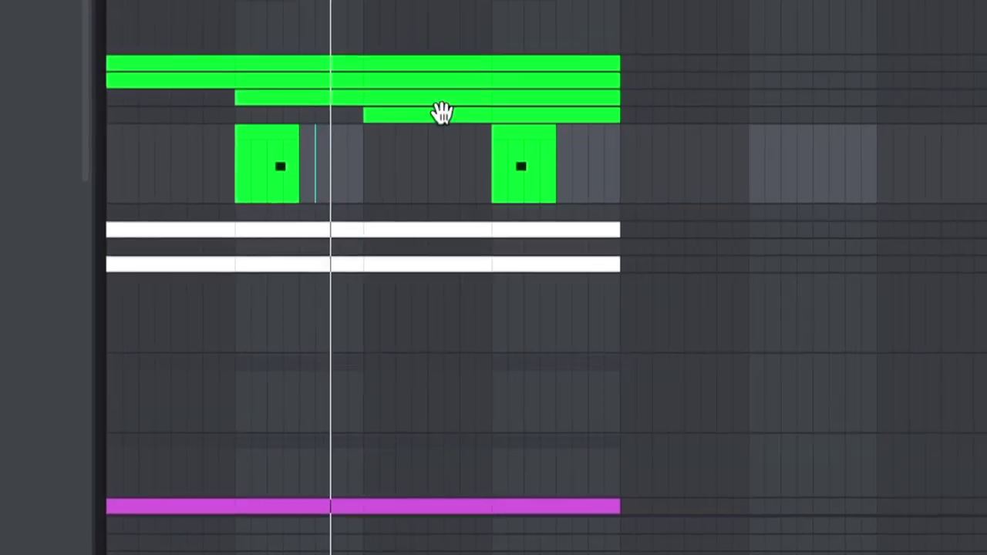
pyautogui.click(427, 97)
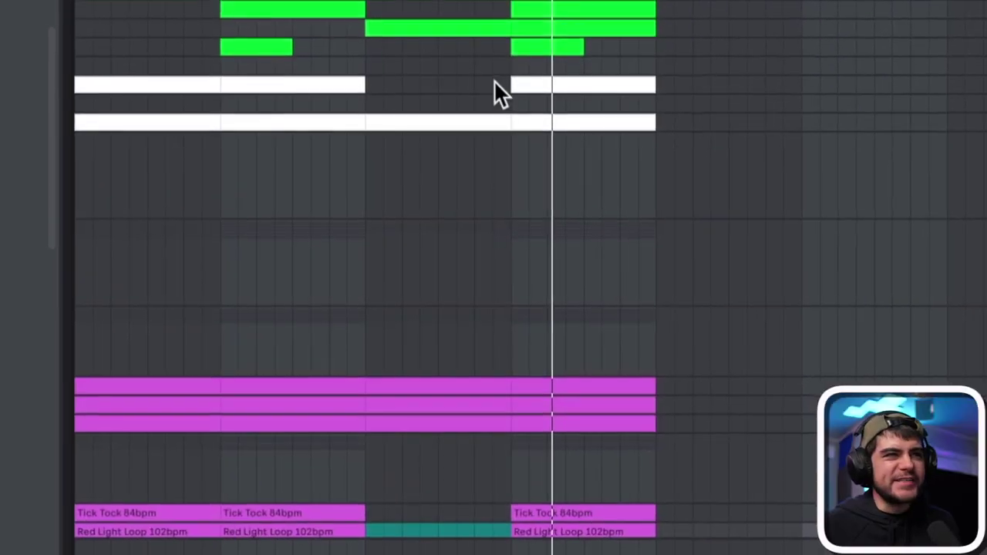
pyautogui.scroll(-3, 529, 494)
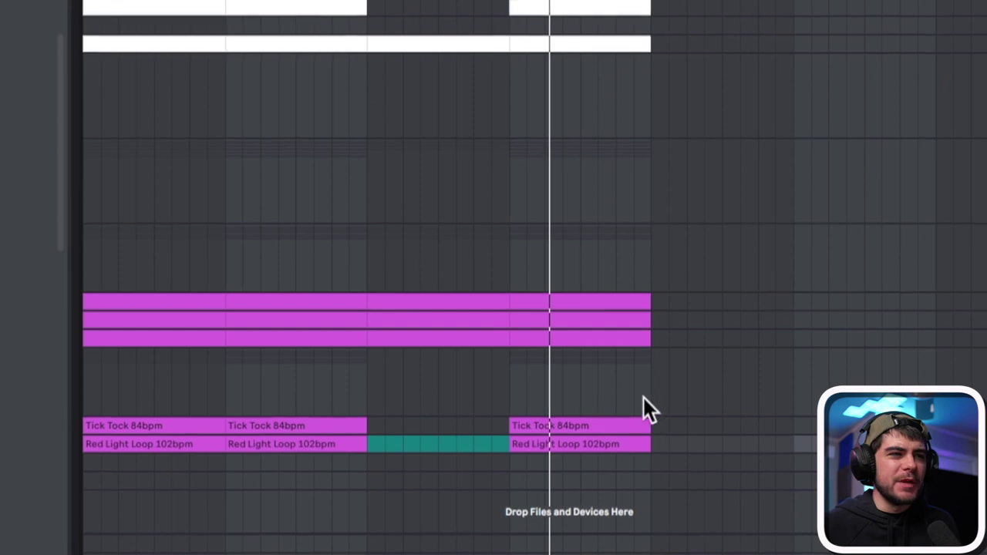
pyautogui.scroll(5, 458, 33)
pyautogui.press('space')
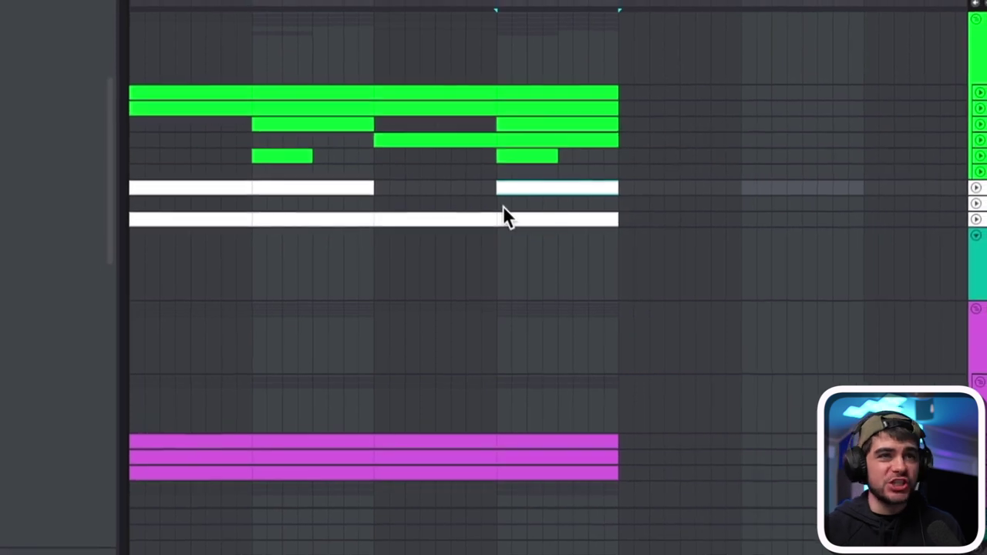
pyautogui.scroll(-3, 494, 284)
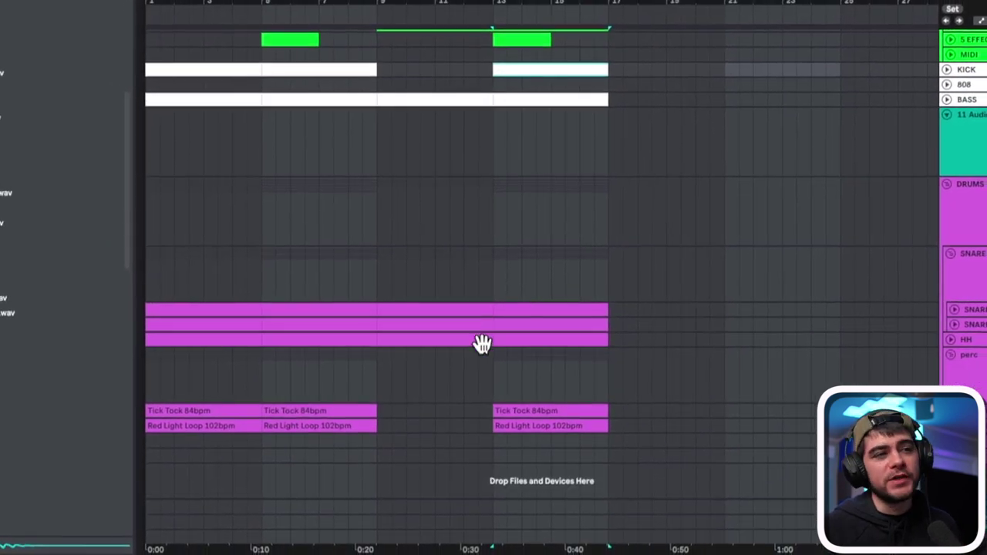